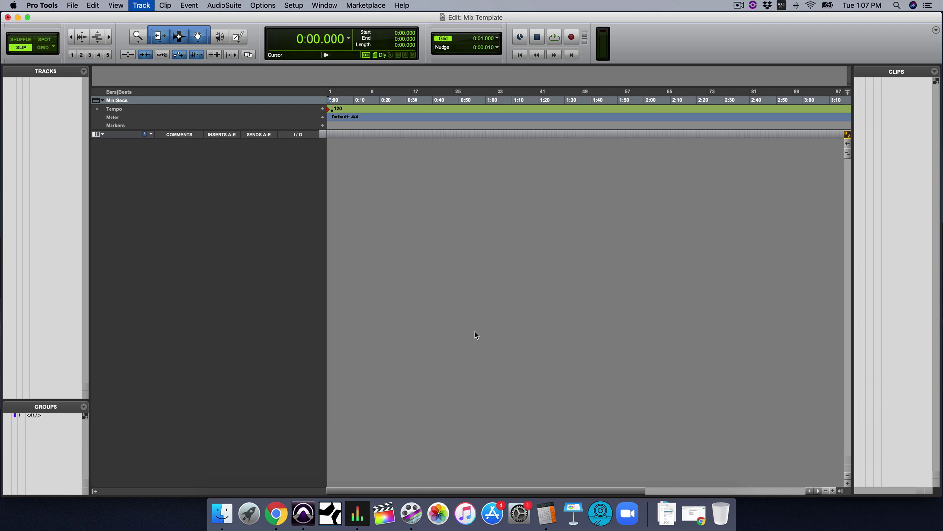
Create a stereo Master Fader track, Master 1, and show it in the Mix window.
{"action": "key", "text": "super+shift+n"}
{"action": "key", "text": "super+Right"}
{"action": "key", "text": "super+Down"}
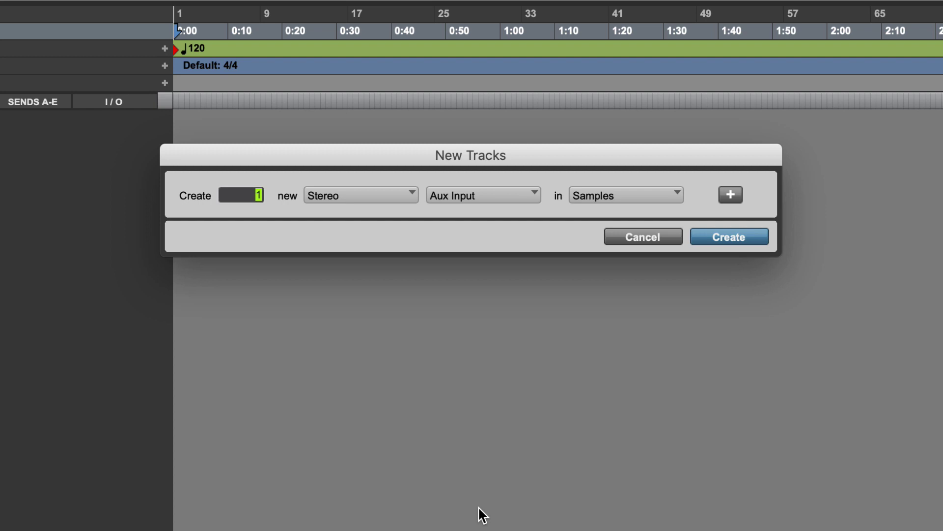
{"action": "key", "text": "super+Down"}
{"action": "key", "text": "Return"}
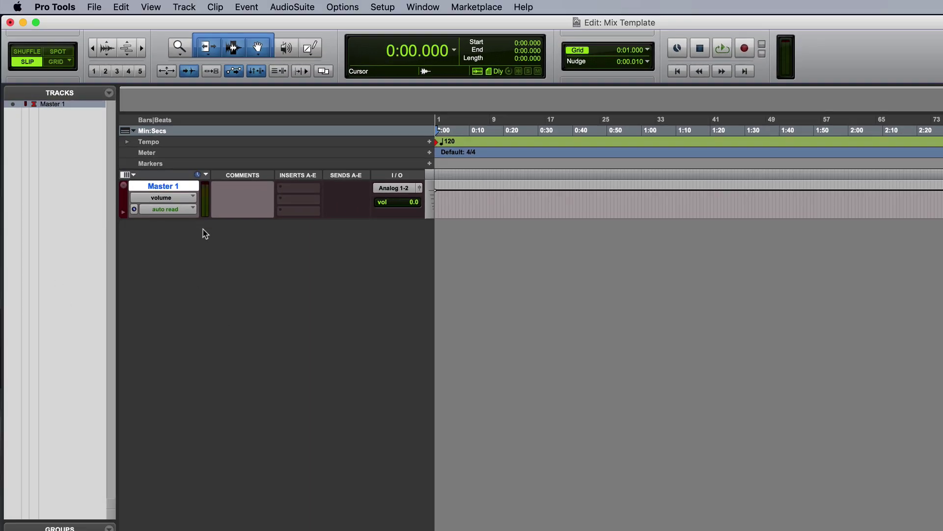
{"action": "key", "text": "super+equal"}
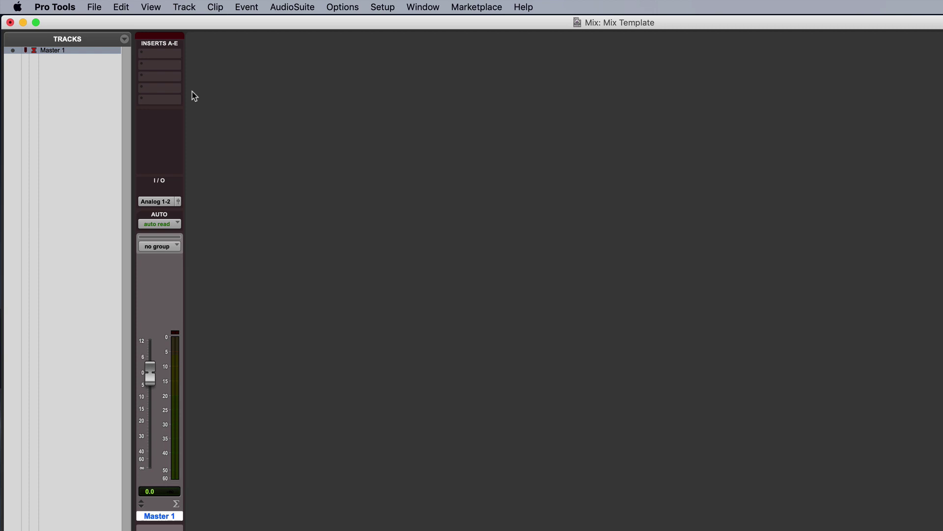
Insert a Dyn3 Compressor/Limiter on Master 1's first insert slot.
{"action": "left_click", "coordinate": [163, 56]}
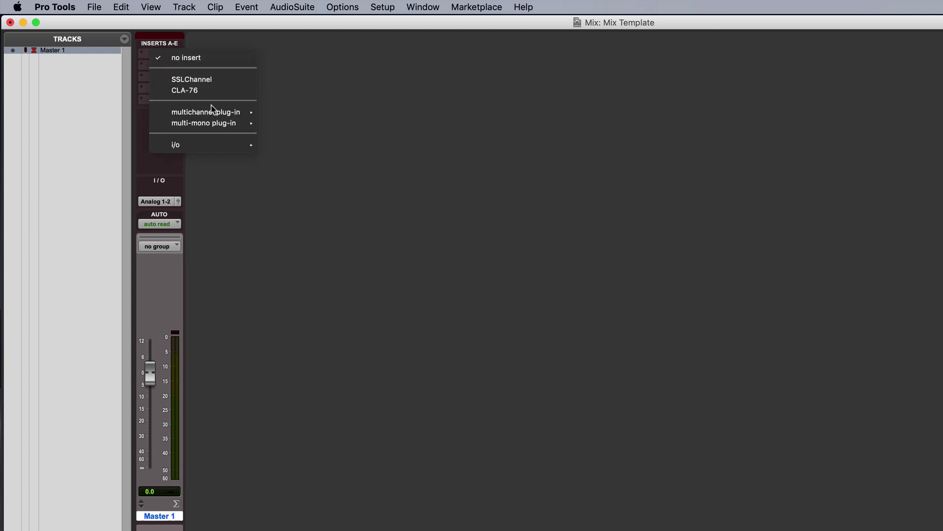
{"action": "mouse_move", "coordinate": [214, 112]}
{"action": "mouse_move", "coordinate": [307, 129]}
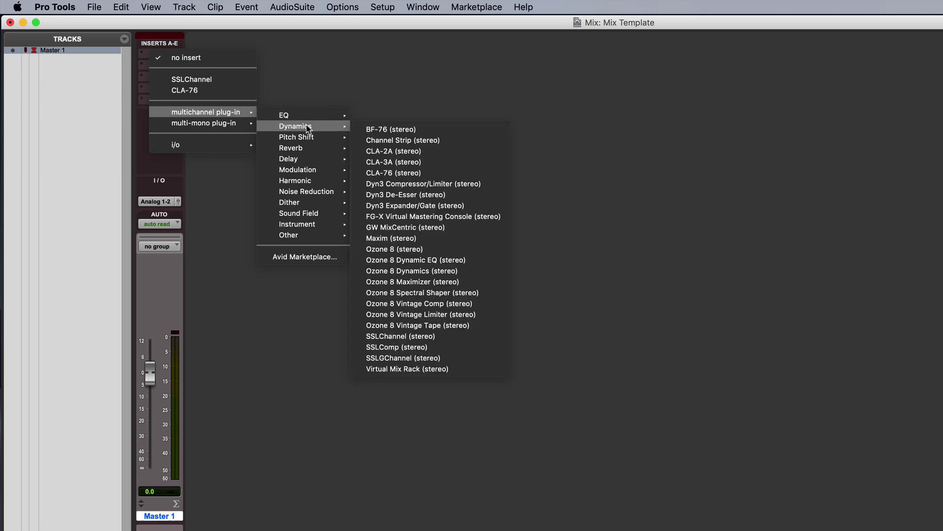
{"action": "left_click", "coordinate": [459, 184]}
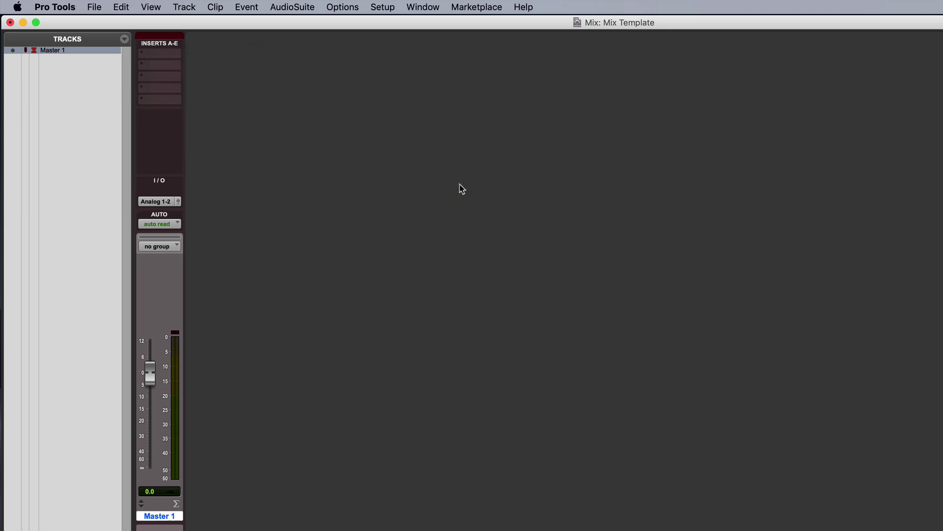
{"action": "left_click_drag", "start_coordinate": [657, 70], "coordinate": [263, 72]}
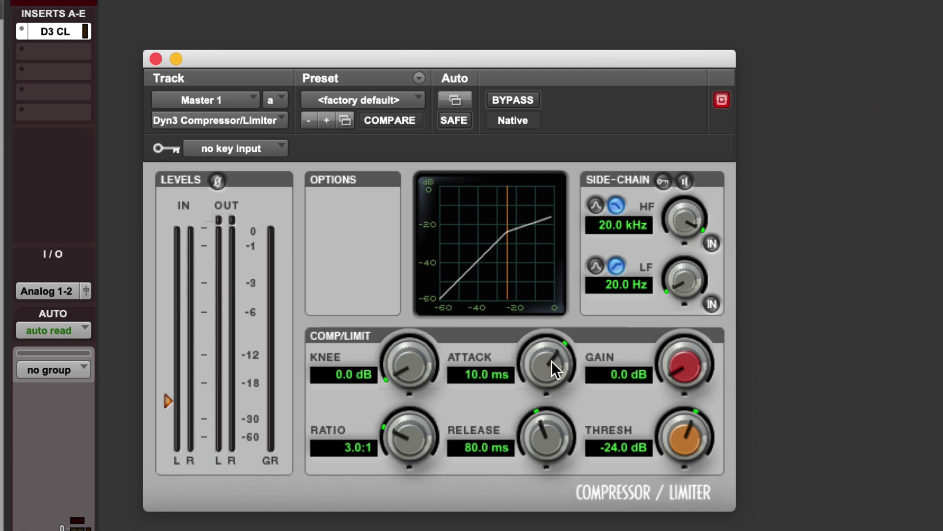
Set the compressor release to 5 ms, ratio to 2.0:1 and threshold to -4.3 dB.
{"action": "left_click_drag", "start_coordinate": [542, 409], "coordinate": [540, 454]}
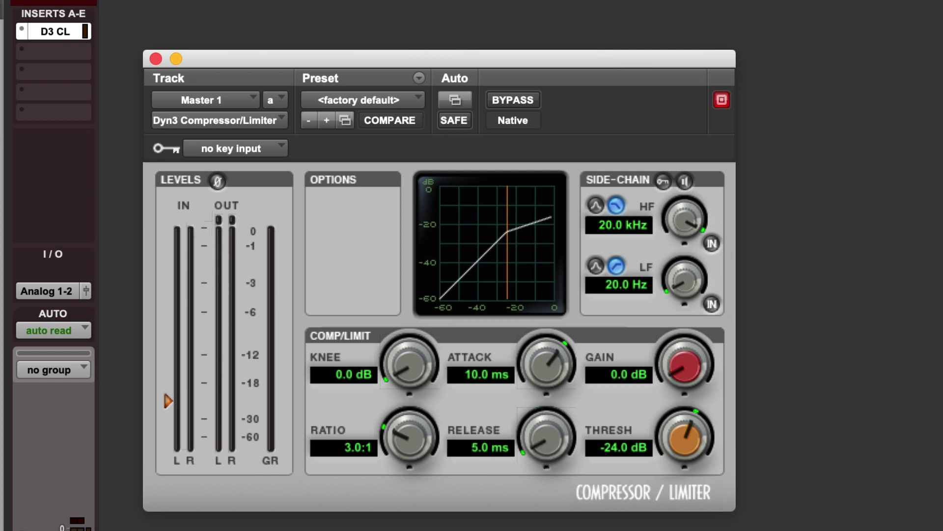
{"action": "left_click", "coordinate": [343, 447]}
{"action": "type", "text": "2"}
{"action": "key", "text": "Return"}
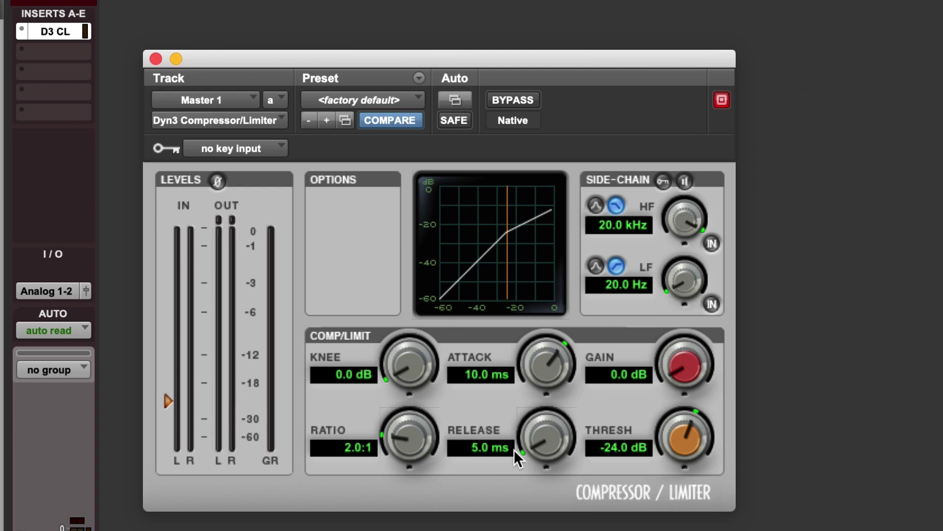
{"action": "left_click_drag", "start_coordinate": [683, 437], "coordinate": [688, 379]}
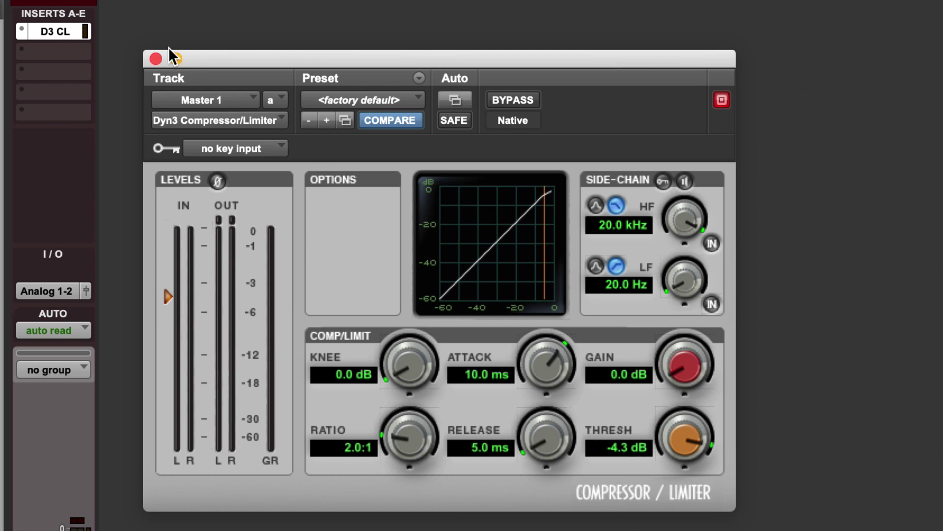
Insert EQ3 7-Band on Master 1 with a 12 dB/oct high-pass at 27.8 Hz.
{"action": "left_click", "coordinate": [60, 52]}
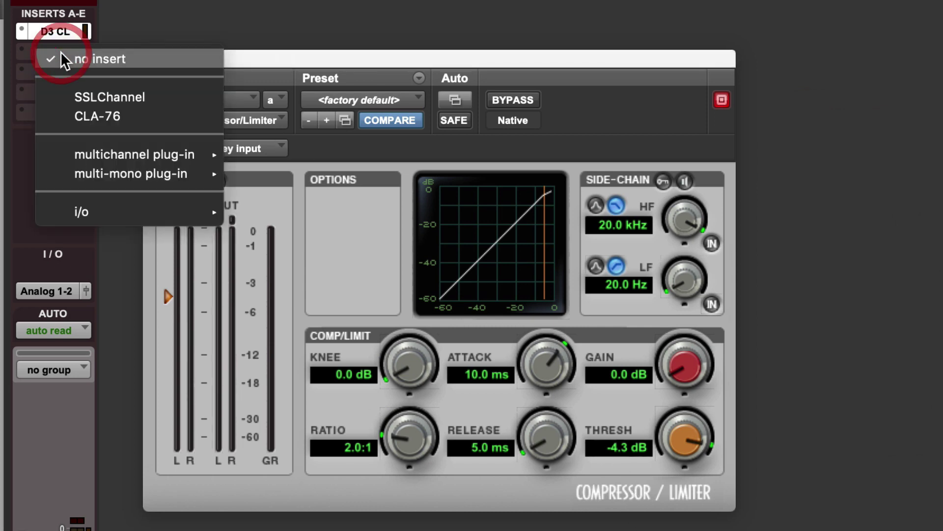
{"action": "mouse_move", "coordinate": [129, 155]}
{"action": "mouse_move", "coordinate": [285, 153]}
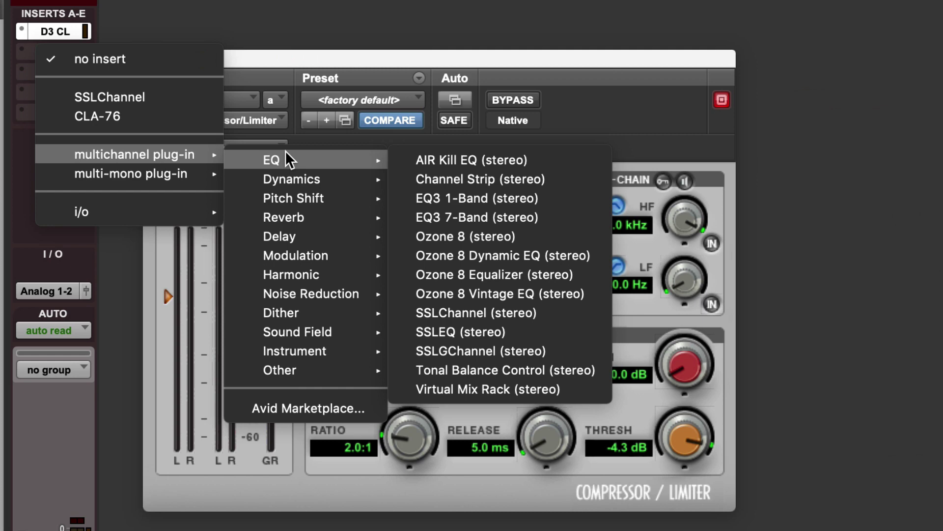
{"action": "left_click", "coordinate": [535, 212]}
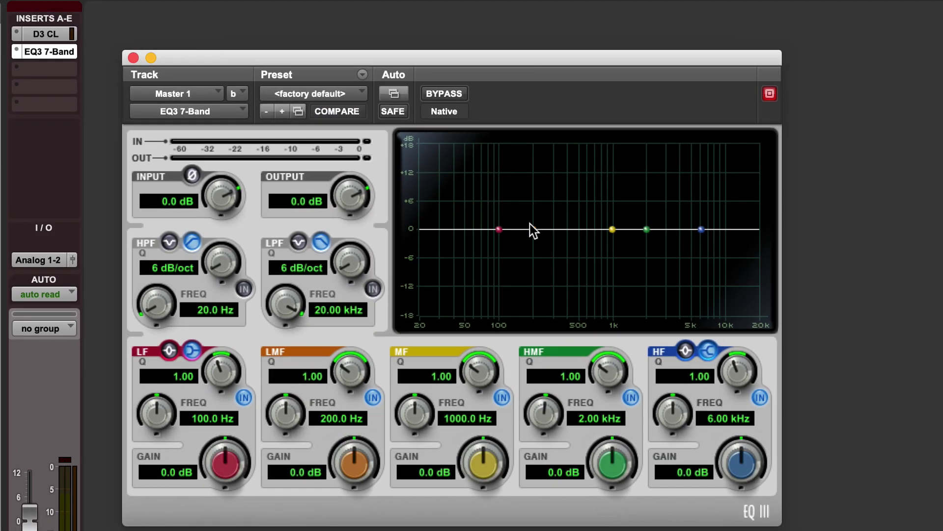
{"action": "left_click", "coordinate": [243, 289]}
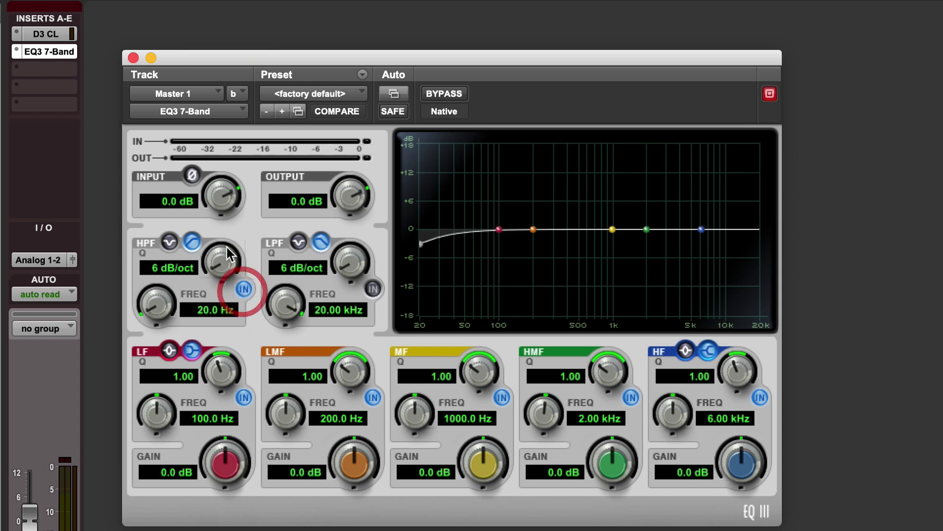
{"action": "left_click_drag", "start_coordinate": [226, 222], "coordinate": [227, 202]}
{"action": "mouse_move", "coordinate": [155, 301]}
{"action": "left_mouse_down"}
{"action": "mouse_move", "coordinate": [150, 280]}
{"action": "mouse_move", "coordinate": [167, 317]}
{"action": "mouse_move", "coordinate": [165, 304]}
{"action": "left_mouse_up"}
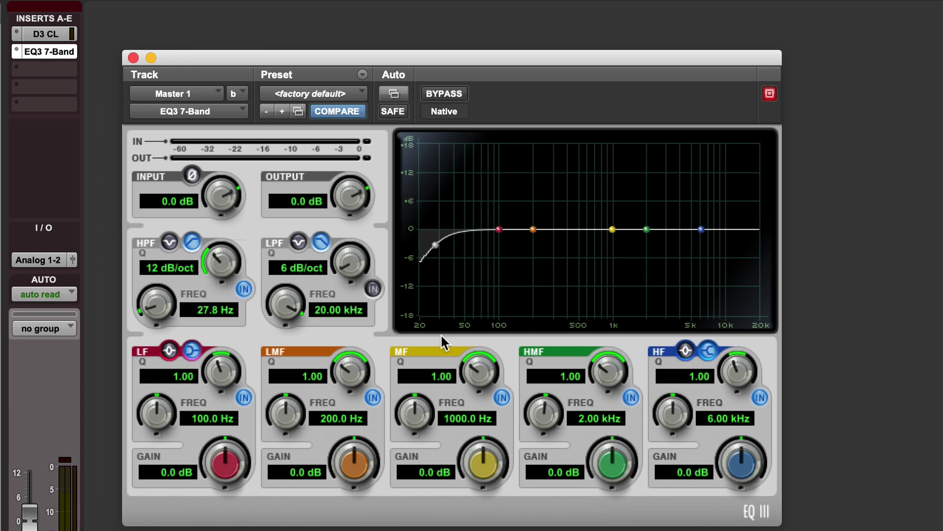
Cut the LMF band -1.9 dB at 400 Hz, Q 2.32, and boost HF +1.7 dB.
{"action": "left_click", "coordinate": [329, 423]}
{"action": "type", "text": "400"}
{"action": "key", "text": "Return"}
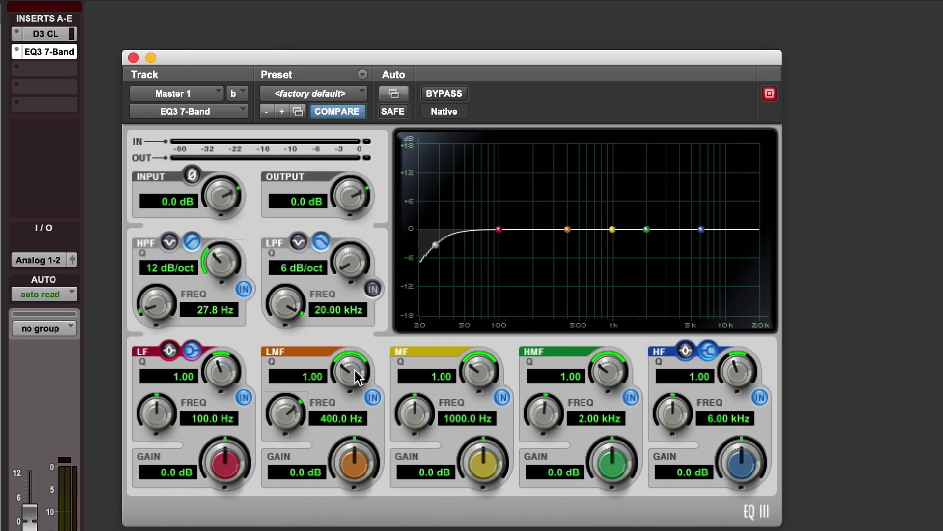
{"action": "left_click_drag", "start_coordinate": [357, 377], "coordinate": [358, 344]}
{"action": "left_click_drag", "start_coordinate": [355, 465], "coordinate": [355, 438]}
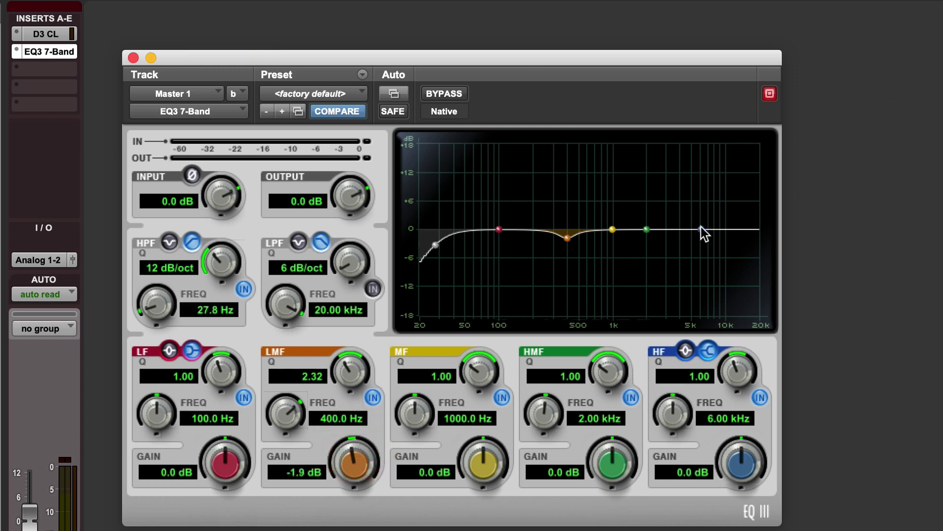
{"action": "left_click_drag", "start_coordinate": [700, 226], "coordinate": [700, 221]}
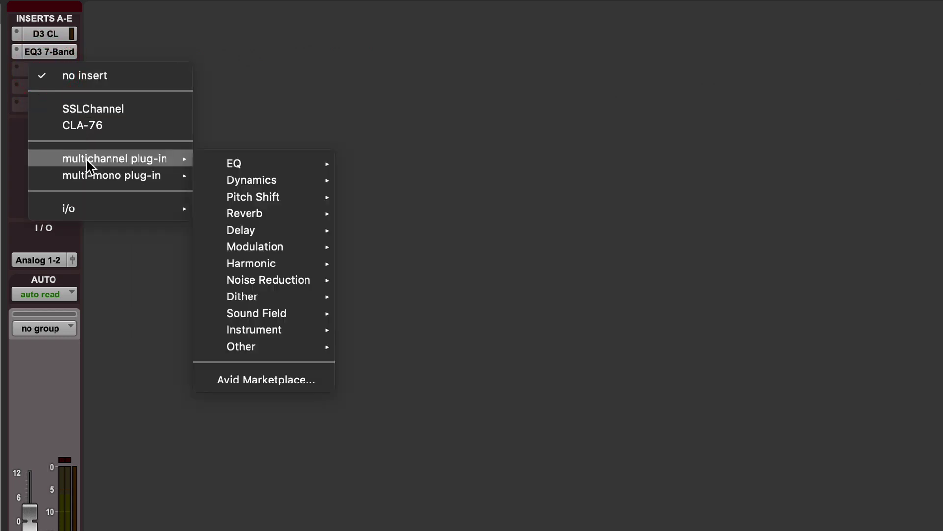
Widen the AIR Stereo Width insert on Master 1 to 151%.
{"action": "mouse_move", "coordinate": [269, 310]}
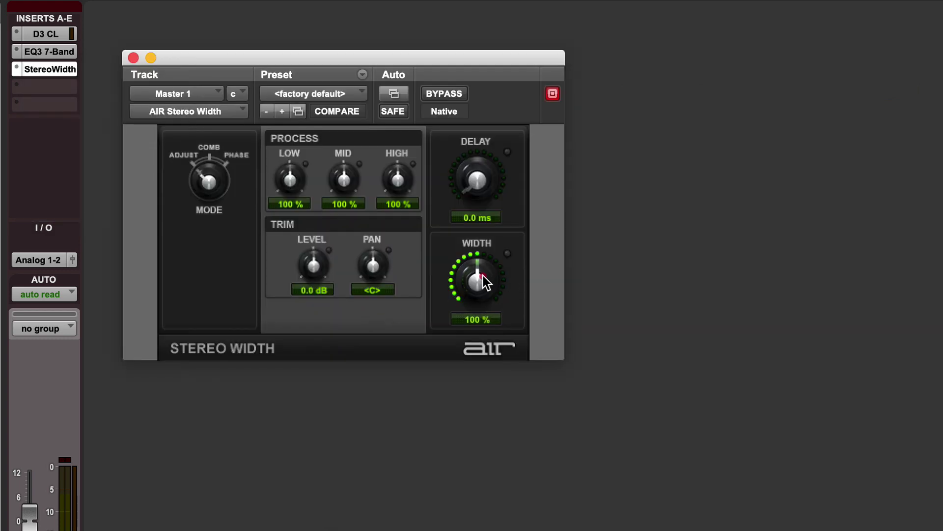
{"action": "left_click_drag", "start_coordinate": [482, 274], "coordinate": [482, 226]}
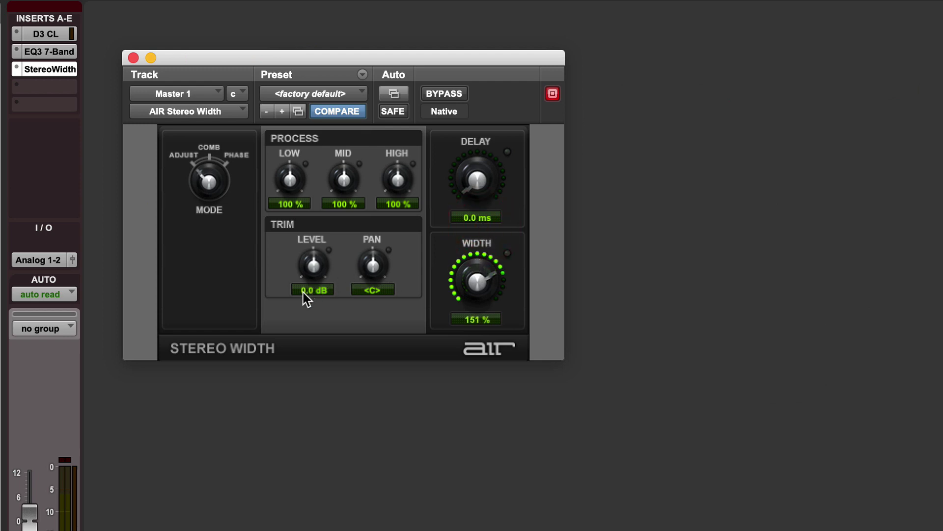
{"action": "scroll", "coordinate": [309, 268], "scroll_direction": "down", "scroll_amount": 1}
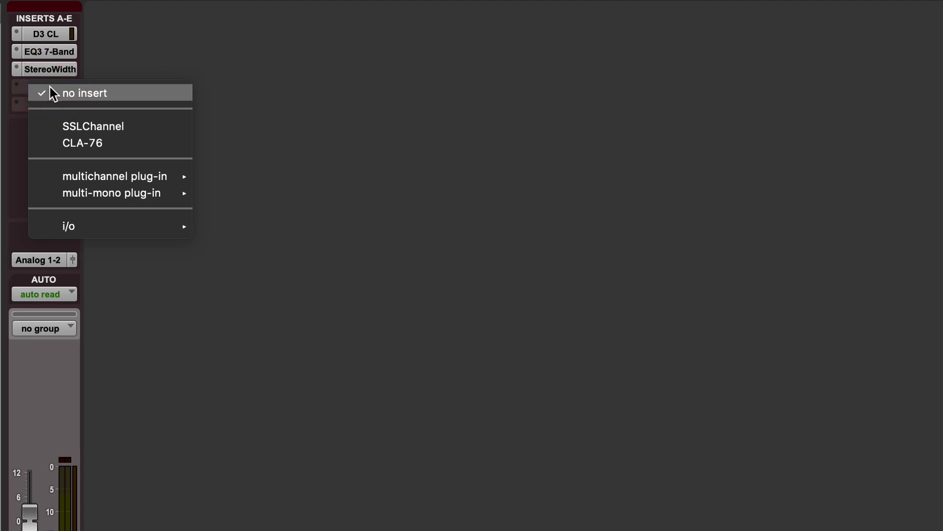
Insert Maxim as Master 1's fourth plug-in with its ceiling at -0.4 dB.
{"action": "mouse_move", "coordinate": [107, 172]}
{"action": "mouse_move", "coordinate": [261, 176]}
{"action": "mouse_move", "coordinate": [278, 200]}
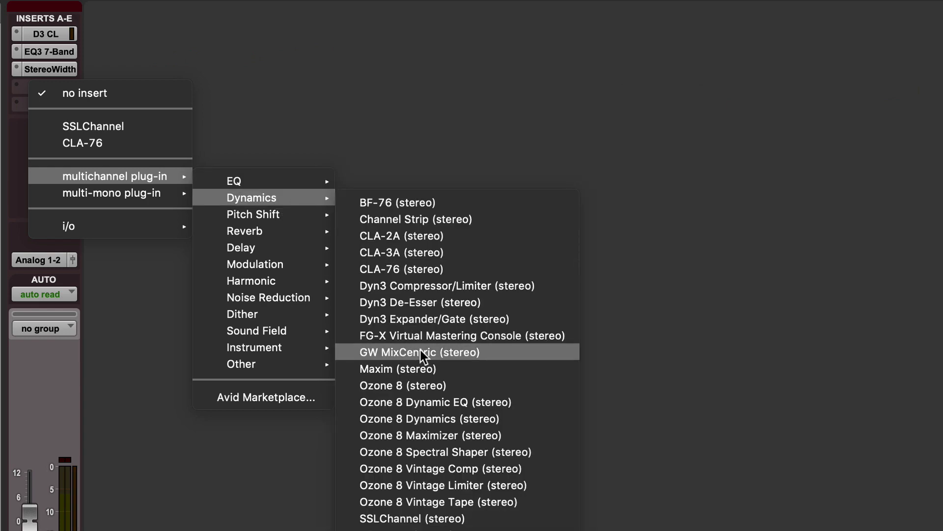
{"action": "left_click", "coordinate": [426, 370]}
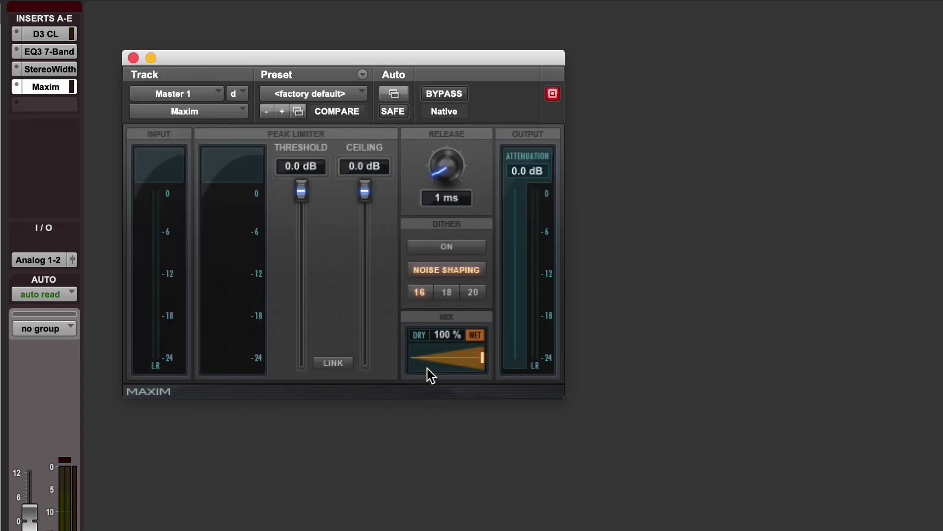
{"action": "left_click_drag", "start_coordinate": [367, 192], "coordinate": [368, 194]}
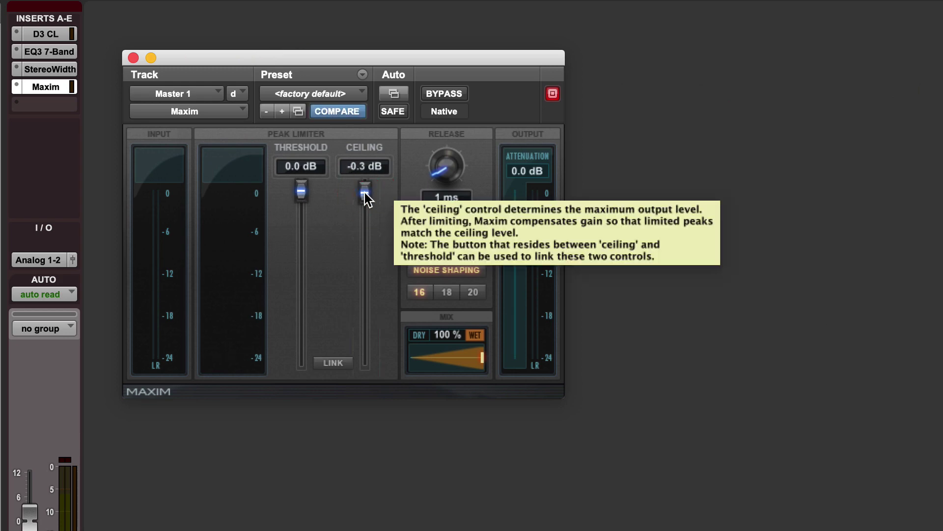
{"action": "left_click_drag", "start_coordinate": [364, 193], "coordinate": [366, 196]}
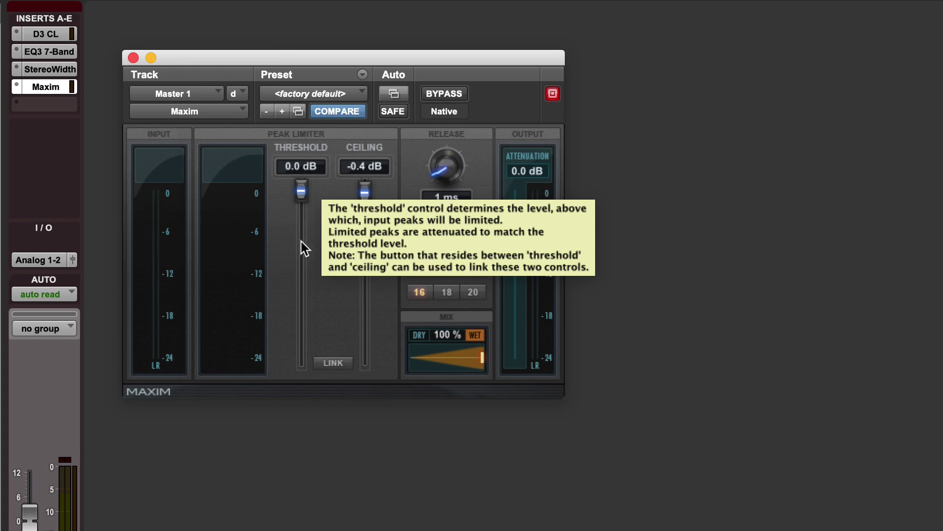
{"action": "left_click", "coordinate": [132, 58]}
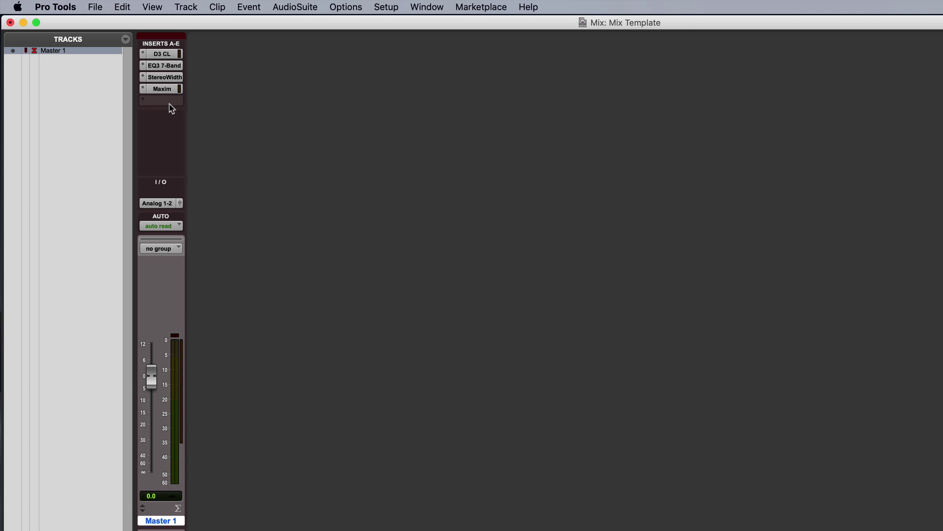
Deactivate Master 1's compressor, EQ3, StereoWidth and Maxim inserts until needed.
{"action": "left_click", "coordinate": [166, 55], "text": "ctrl+super"}
{"action": "left_click", "coordinate": [165, 66], "text": "ctrl+super"}
{"action": "left_click", "coordinate": [165, 77], "text": "ctrl+super"}
{"action": "left_click", "coordinate": [164, 89], "text": "ctrl+super"}
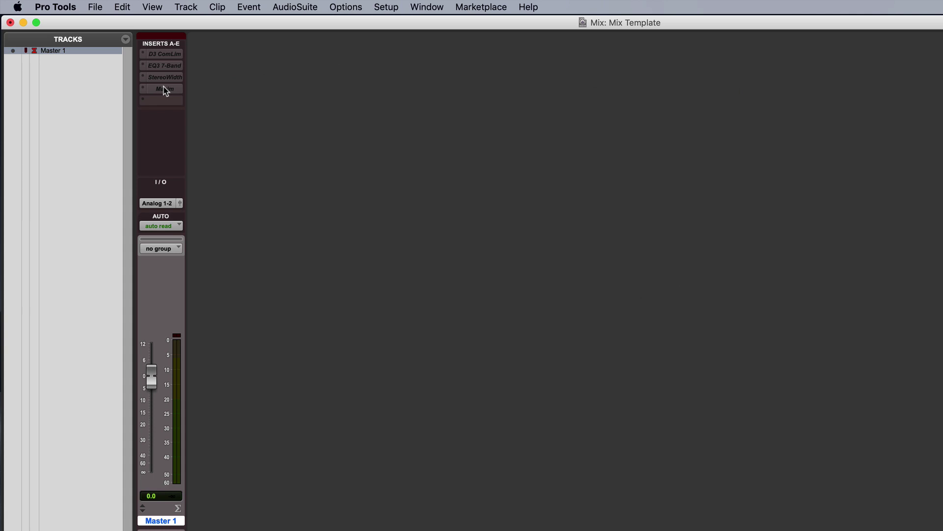
Create 4 new stereo Aux Input tracks.
{"action": "key", "text": "shift+super+n"}
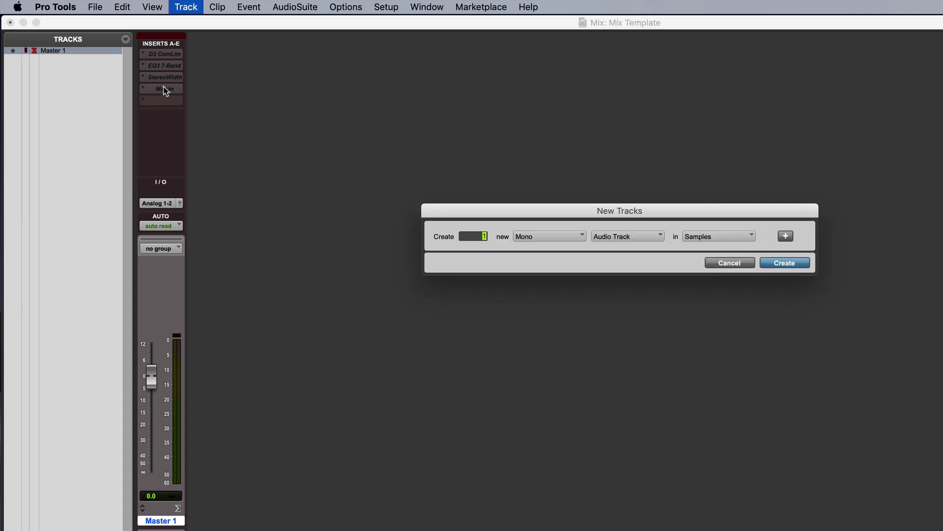
{"action": "key", "text": "super+Right"}
{"action": "key", "text": "super+Down"}
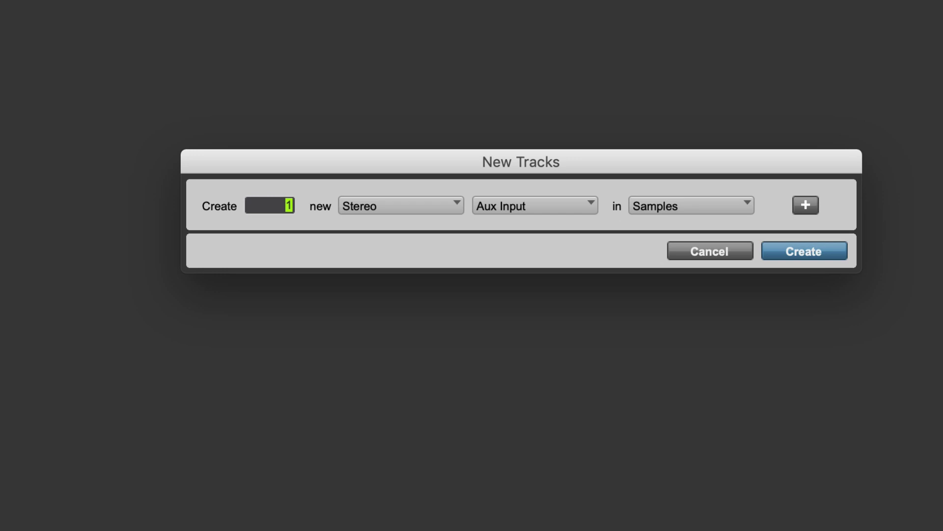
{"action": "type", "text": "2"}
{"action": "key", "text": "Up"}
{"action": "key", "text": "Up"}
{"action": "key", "text": "Return"}
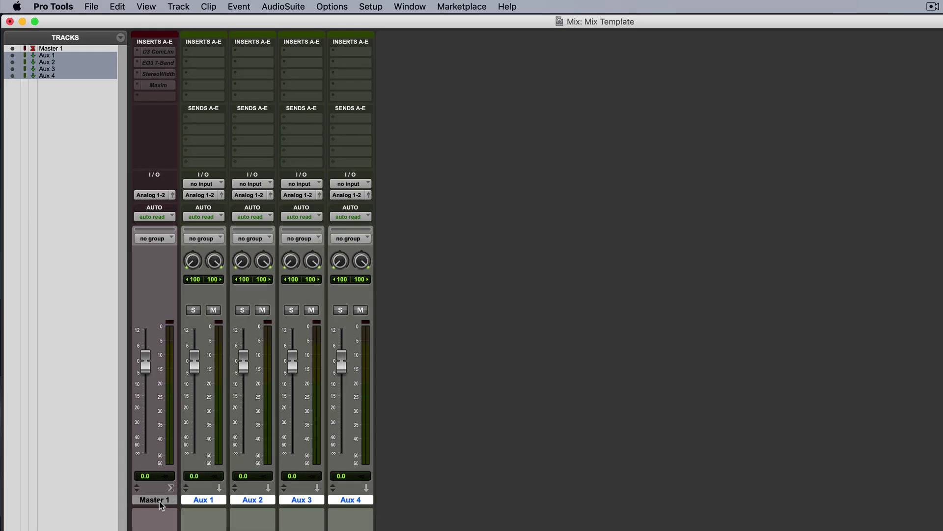
Move Master 1 to the mixer's right end, rename Aux 1 to DRUMS and make it solo safe.
{"action": "left_click_drag", "start_coordinate": [159, 500], "coordinate": [379, 510]}
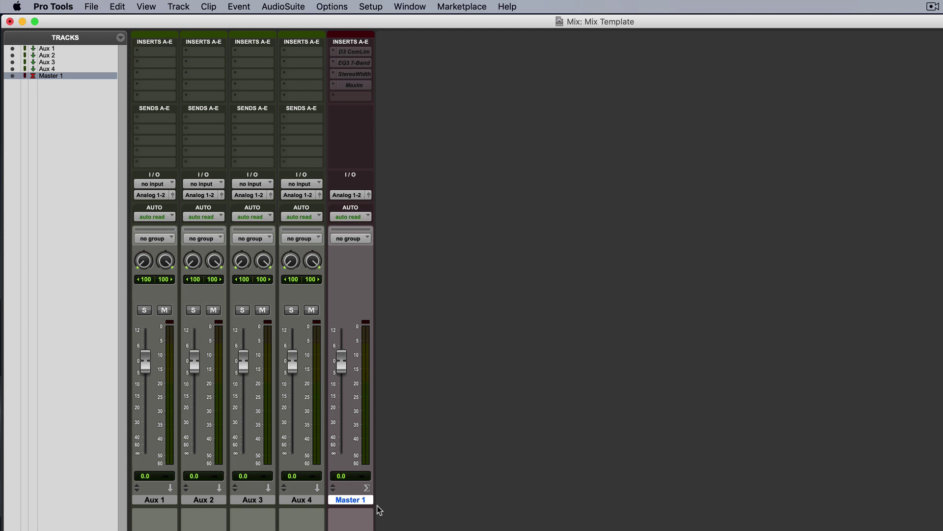
{"action": "left_click", "coordinate": [161, 501]}
{"action": "double_click", "coordinate": [160, 501]}
{"action": "type", "text": "DRUMS"}
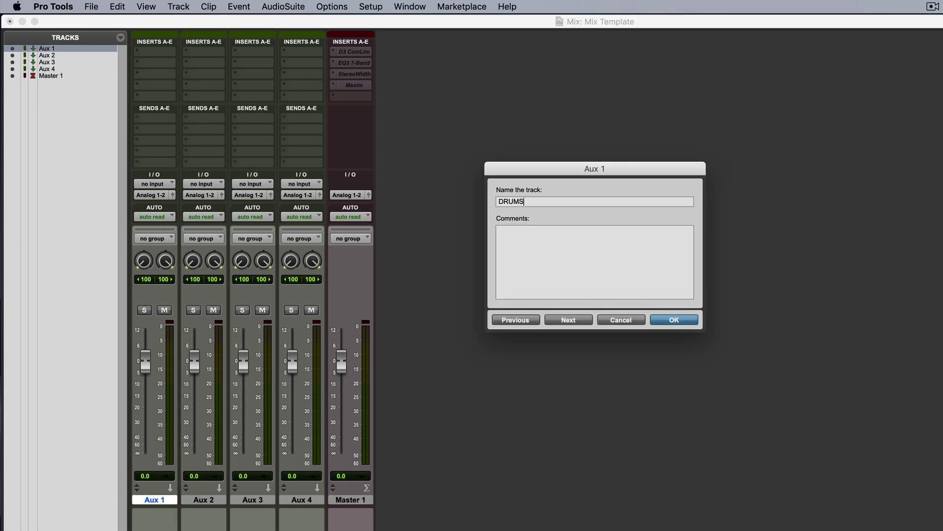
{"action": "key", "text": "Return"}
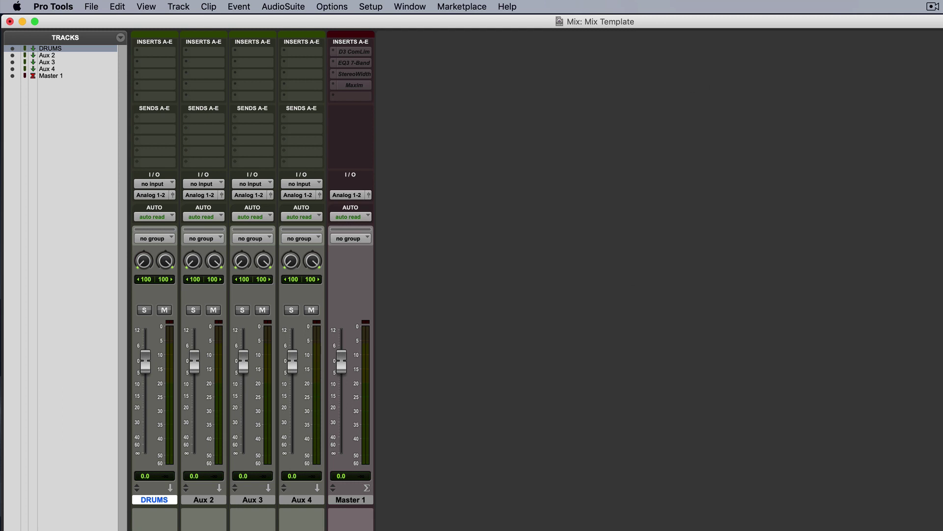
{"action": "left_click", "coordinate": [144, 310]}
Insert EQ3 7-Band on DRUMS with a 12 dB/oct high-pass at 25.8 Hz.
{"action": "left_click", "coordinate": [158, 52]}
{"action": "mouse_move", "coordinate": [186, 108]}
{"action": "mouse_move", "coordinate": [291, 108]}
{"action": "left_click", "coordinate": [377, 142]}
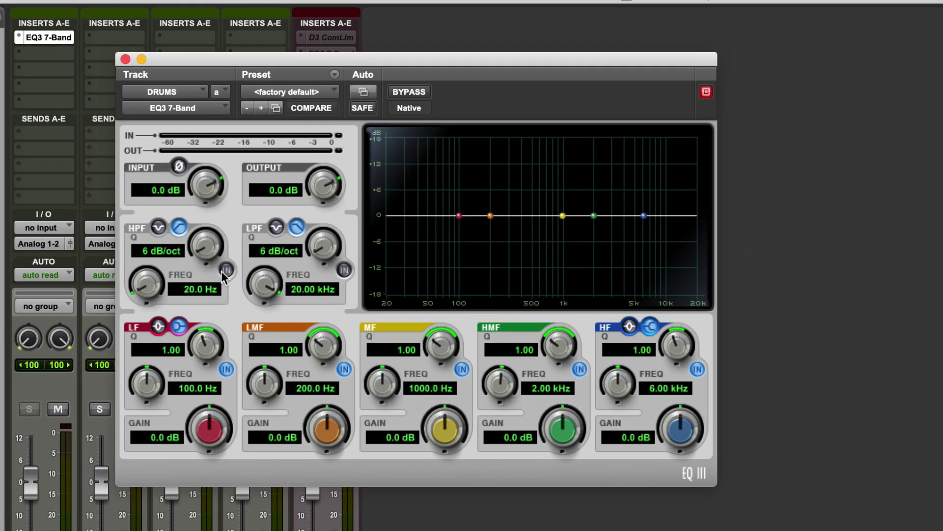
{"action": "left_click", "coordinate": [222, 270]}
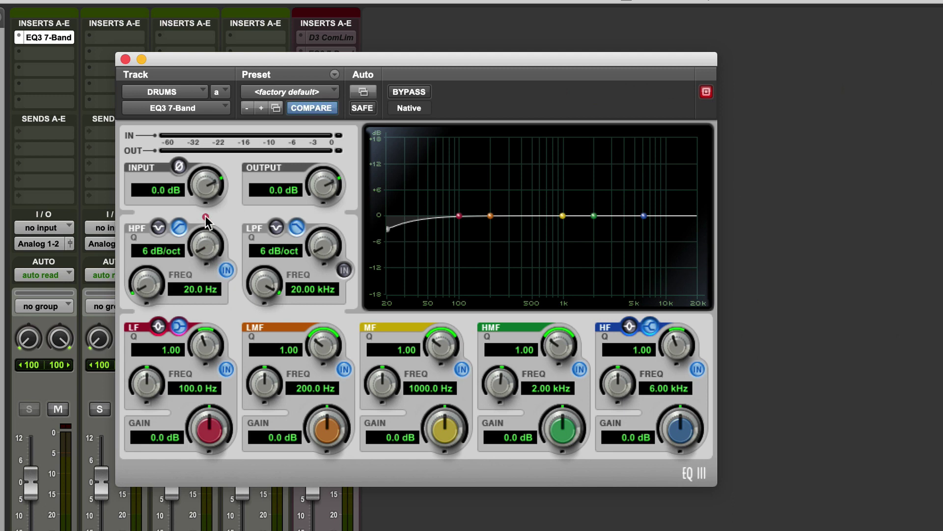
{"action": "left_click_drag", "start_coordinate": [206, 222], "coordinate": [204, 211]}
{"action": "mouse_move", "coordinate": [144, 294]}
{"action": "left_mouse_down"}
{"action": "mouse_move", "coordinate": [140, 265]}
{"action": "mouse_move", "coordinate": [148, 290]}
{"action": "left_mouse_up"}
Set the low-mid band to 400 Hz, Q 1.68, with a -3.6 dB cut.
{"action": "left_click", "coordinate": [305, 388]}
{"action": "type", "text": "400"}
{"action": "key", "text": "Return"}
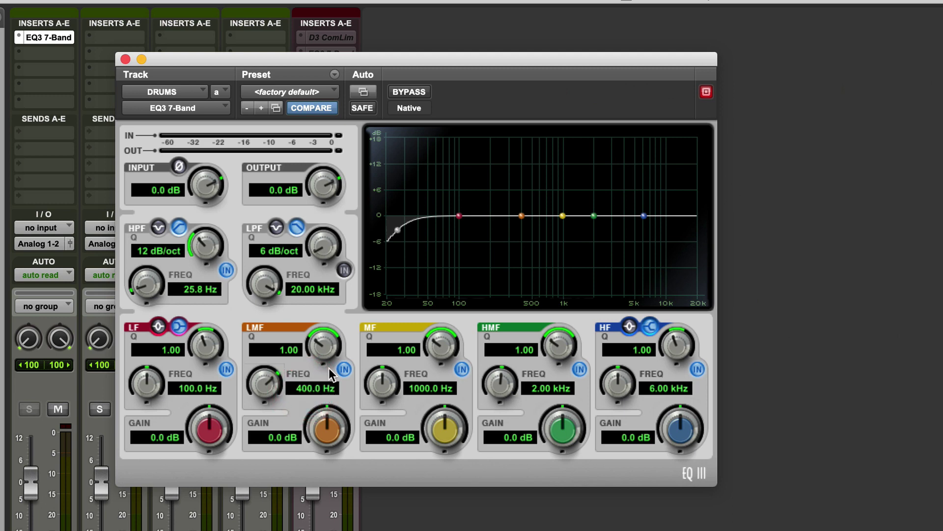
{"action": "left_click_drag", "start_coordinate": [326, 340], "coordinate": [325, 331]}
{"action": "left_click_drag", "start_coordinate": [334, 429], "coordinate": [332, 449]}
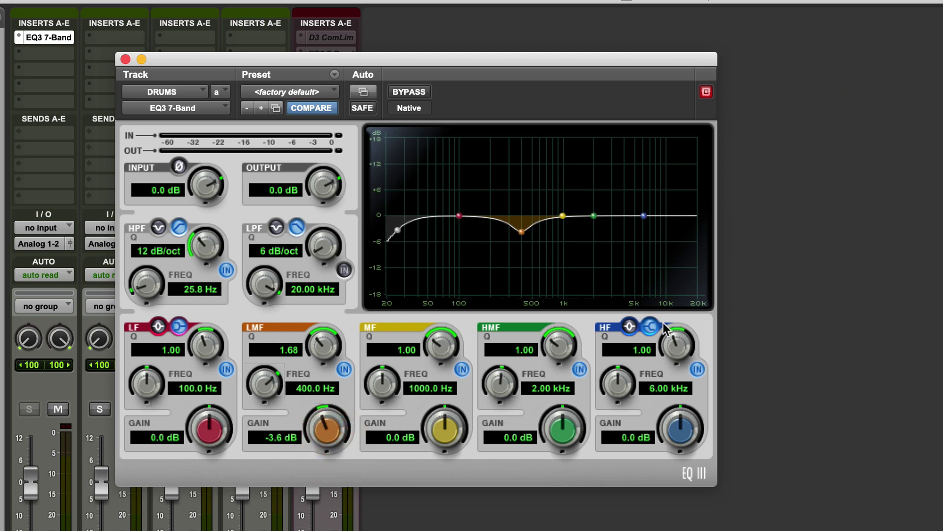
Boost the high band by 1.5 dB at 7 kHz.
{"action": "left_click", "coordinate": [650, 388]}
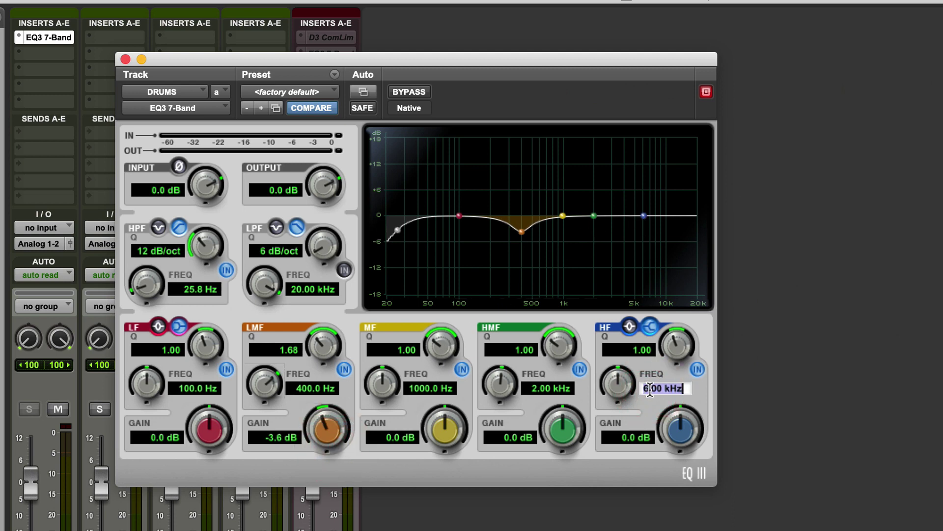
{"action": "type", "text": "7000"}
{"action": "key", "text": "Return"}
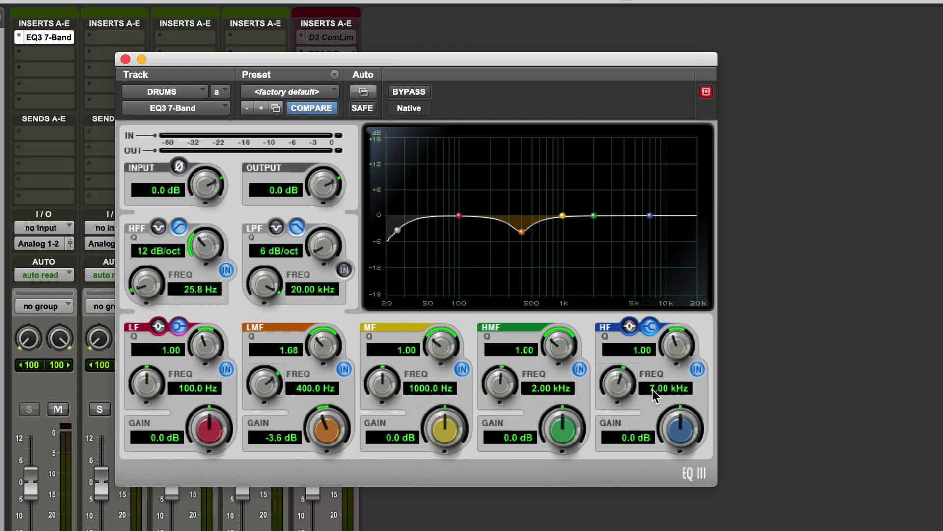
{"action": "left_click", "coordinate": [623, 437]}
{"action": "type", "text": "1.5"}
{"action": "key", "text": "Return"}
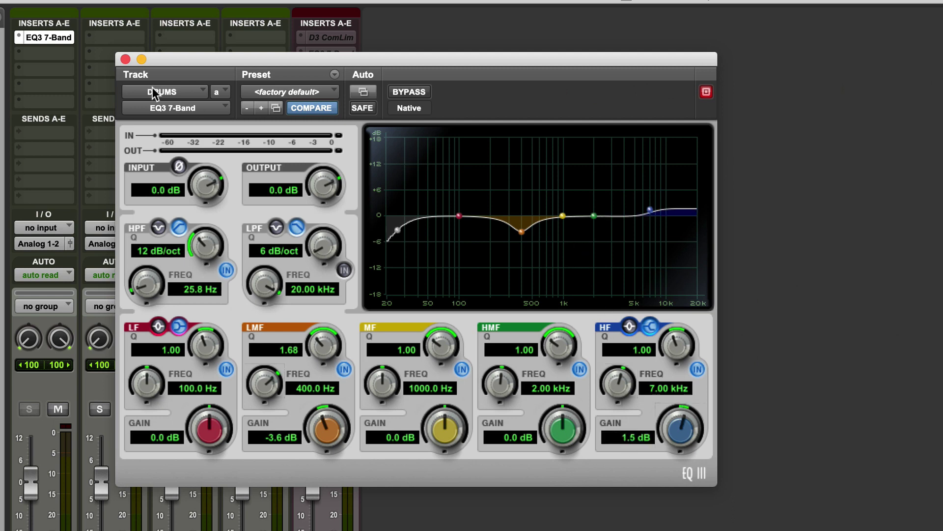
Insert a Dyn3 Compressor/Limiter on DRUMS' second slot and load the Drum Comp preset.
{"action": "left_click", "coordinate": [124, 59]}
{"action": "left_click", "coordinate": [57, 54]}
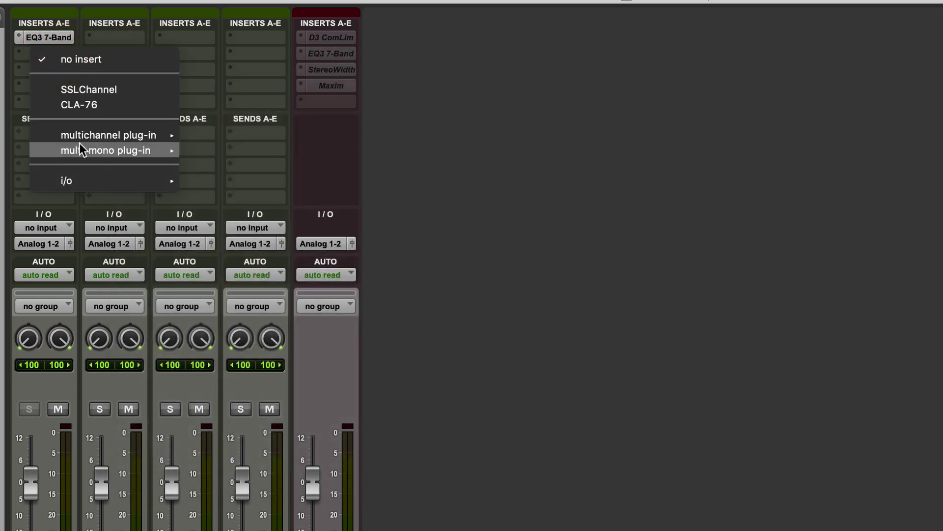
{"action": "mouse_move", "coordinate": [81, 135]}
{"action": "mouse_move", "coordinate": [241, 153]}
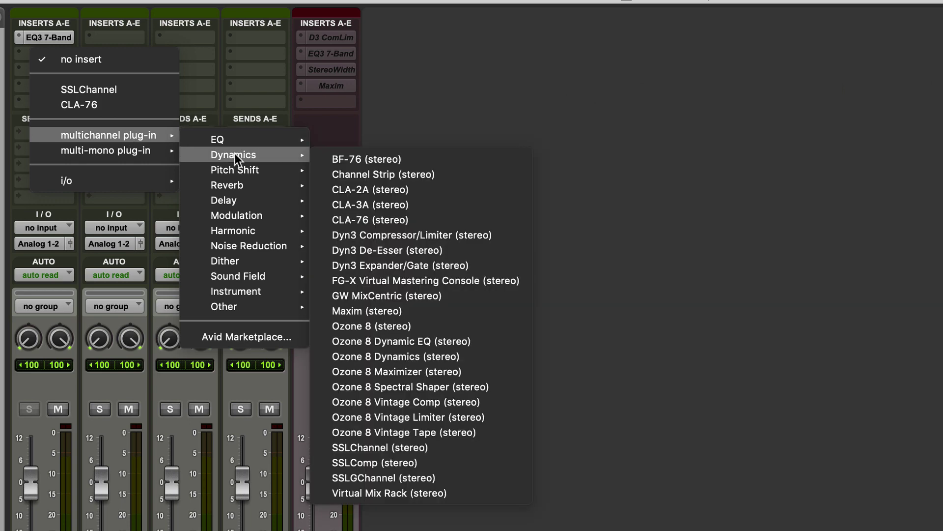
{"action": "left_click", "coordinate": [420, 235]}
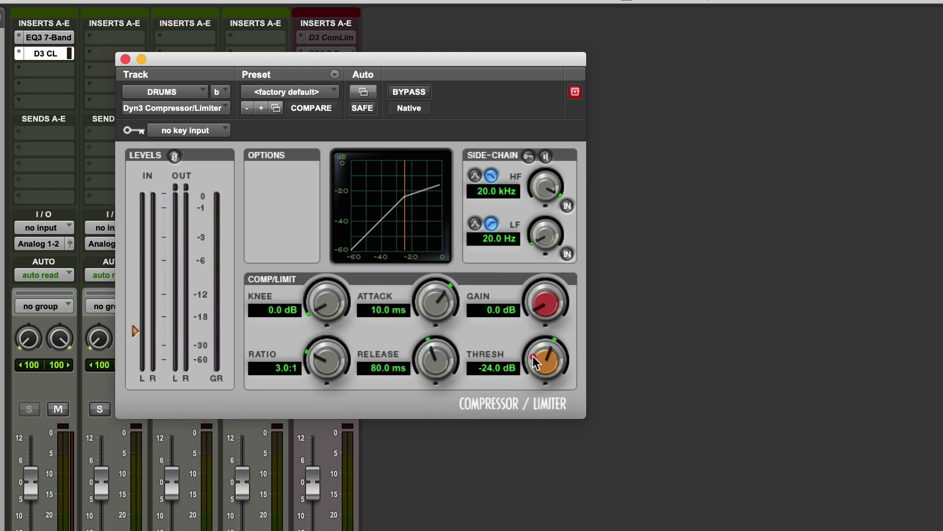
{"action": "left_click_drag", "start_coordinate": [533, 355], "coordinate": [538, 314]}
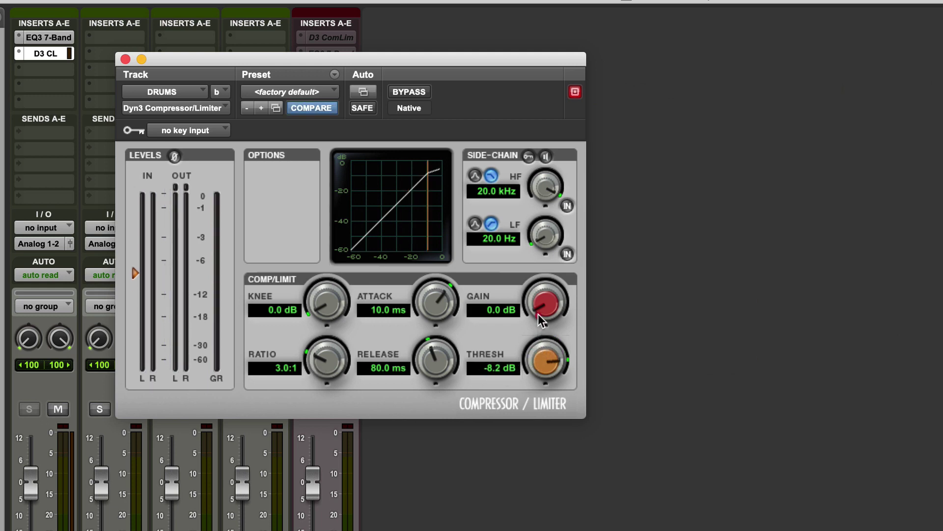
{"action": "left_click", "coordinate": [297, 92]}
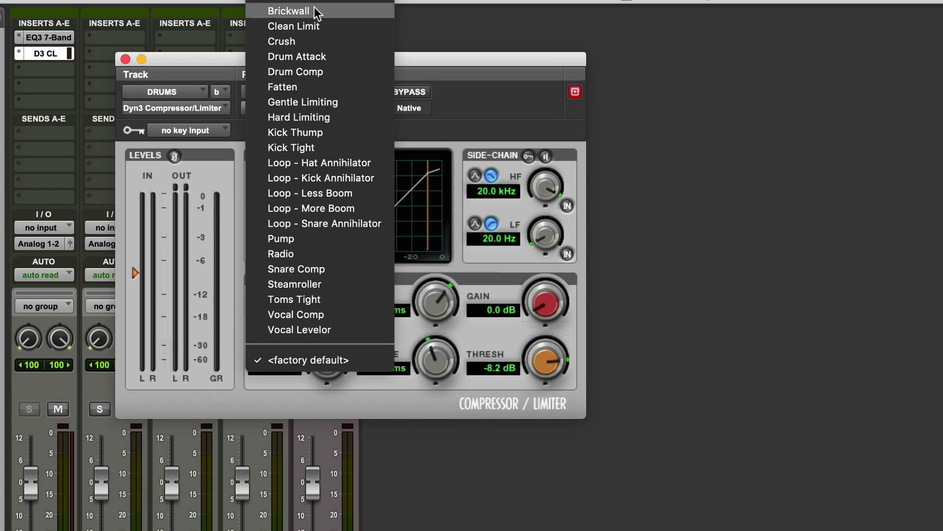
{"action": "left_click", "coordinate": [326, 73]}
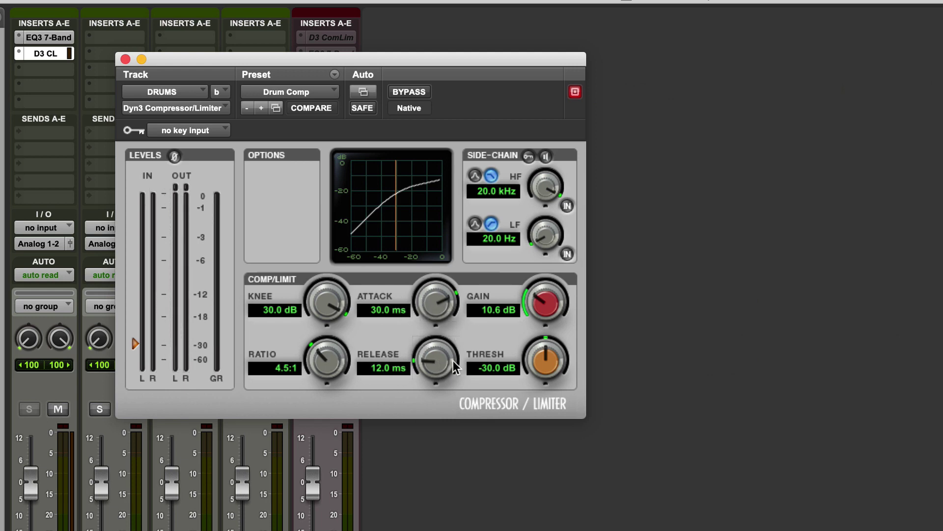
Set a 4.0:1 ratio, reset makeup gain to 0 dB and raise the threshold.
{"action": "left_click", "coordinate": [278, 368]}
{"action": "type", "text": "4"}
{"action": "key", "text": "Return"}
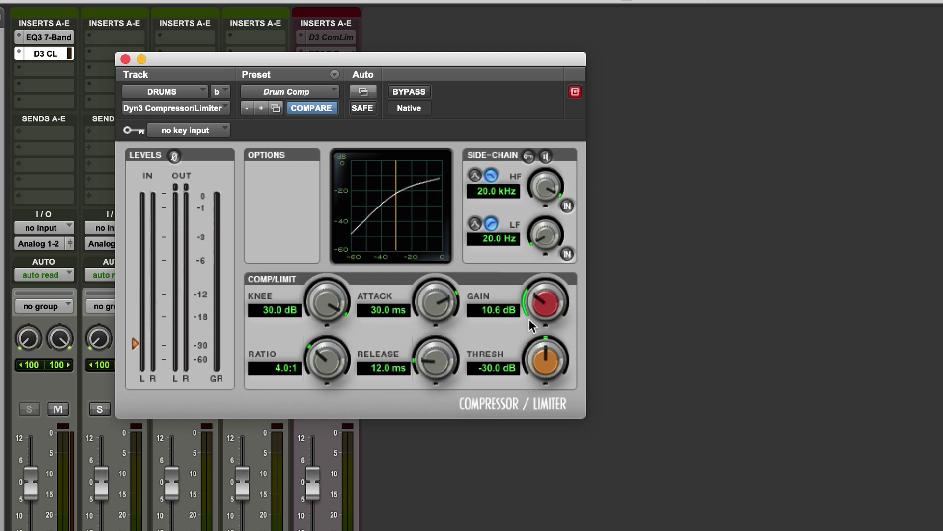
{"action": "left_click", "coordinate": [543, 302], "text": "alt"}
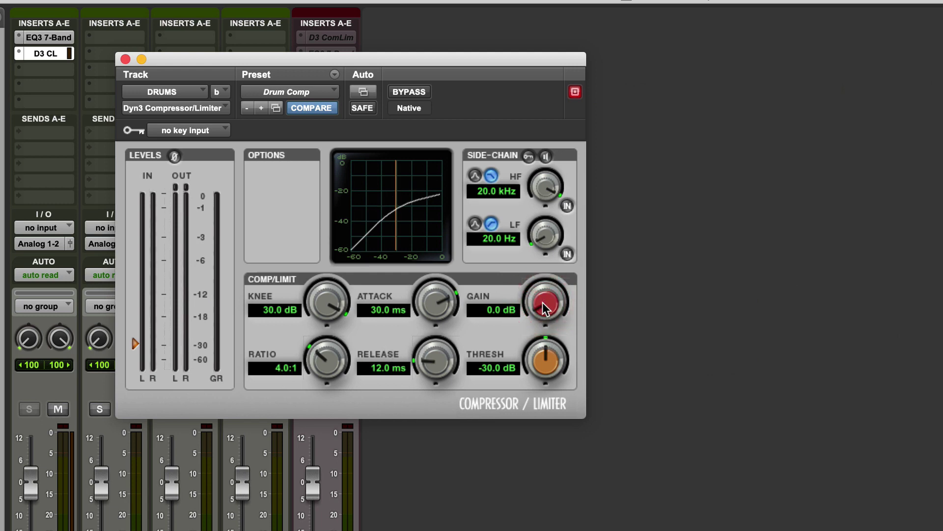
{"action": "left_click_drag", "start_coordinate": [552, 365], "coordinate": [549, 294]}
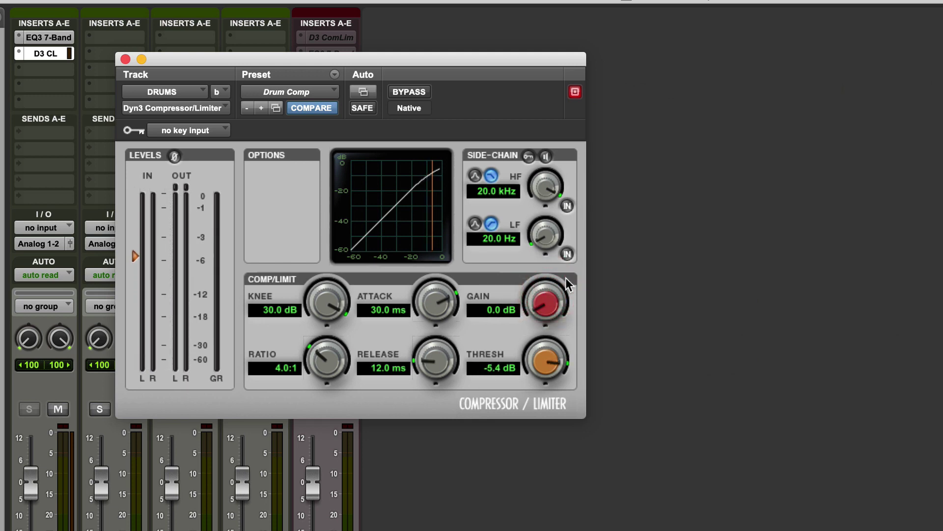
{"action": "left_click", "coordinate": [123, 58]}
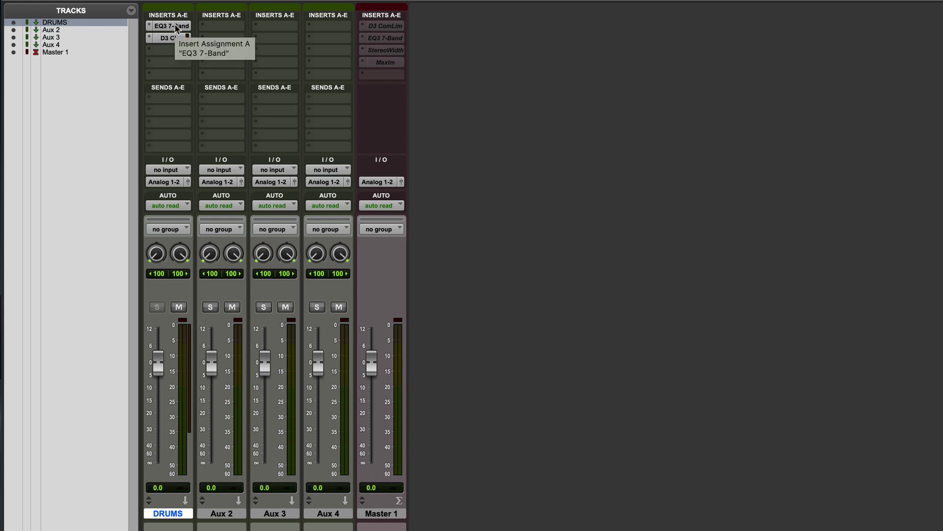
Rename Aux 2 to P DRUMS and make it solo safe.
{"action": "double_click", "coordinate": [222, 514]}
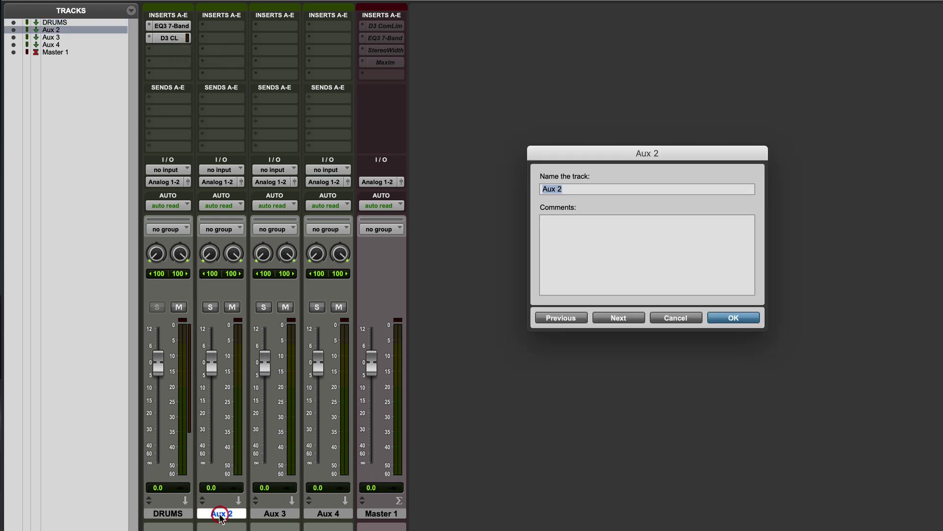
{"action": "type", "text": "P DRUMS"}
{"action": "key", "text": "Return"}
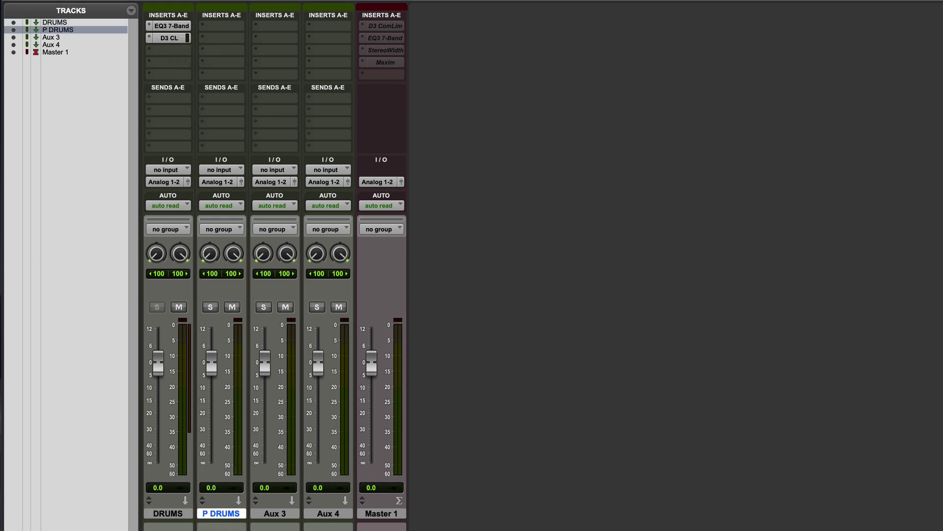
{"action": "left_click", "coordinate": [211, 307], "text": "super"}
Put a BF-76 limiter on P DRUMS' first insert, replacing the initial CLA-76.
{"action": "left_click", "coordinate": [229, 25]}
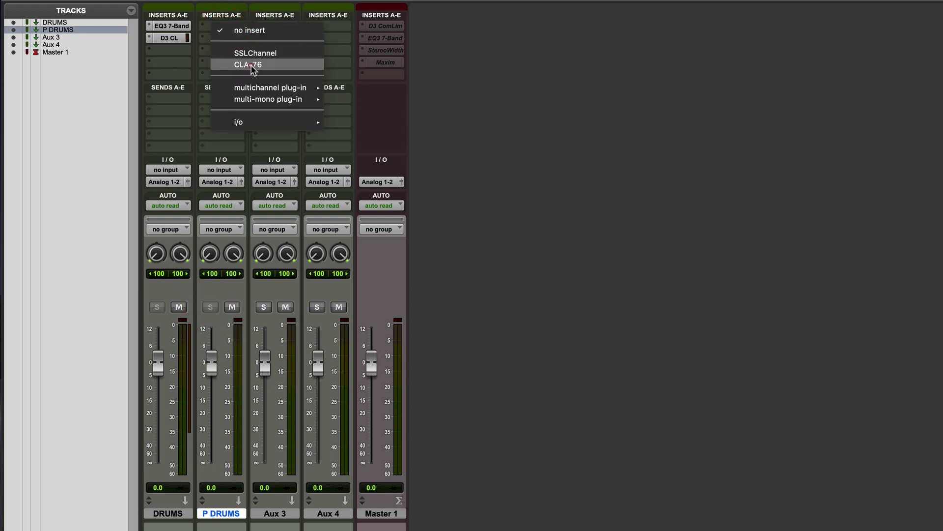
{"action": "left_click", "coordinate": [249, 66]}
{"action": "left_click", "coordinate": [230, 42]}
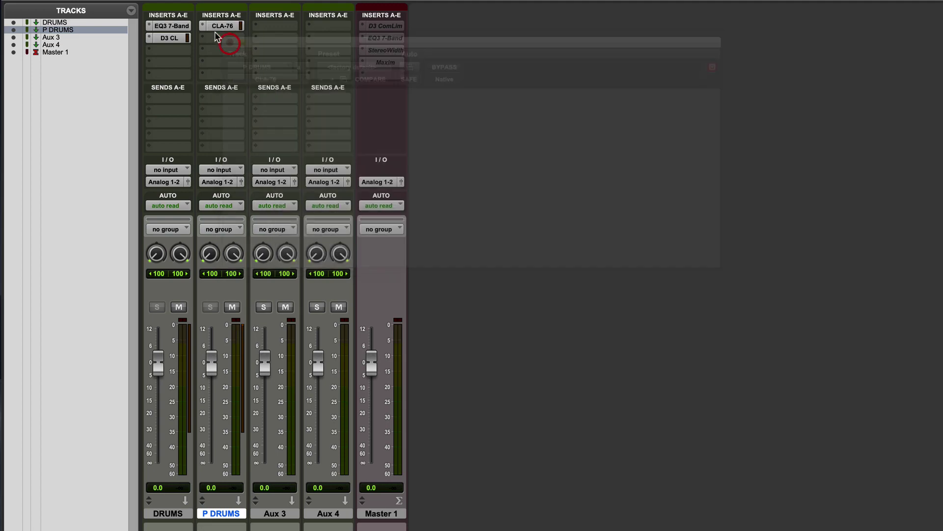
{"action": "left_click", "coordinate": [206, 26]}
{"action": "mouse_move", "coordinate": [272, 25]}
{"action": "mouse_move", "coordinate": [368, 38]}
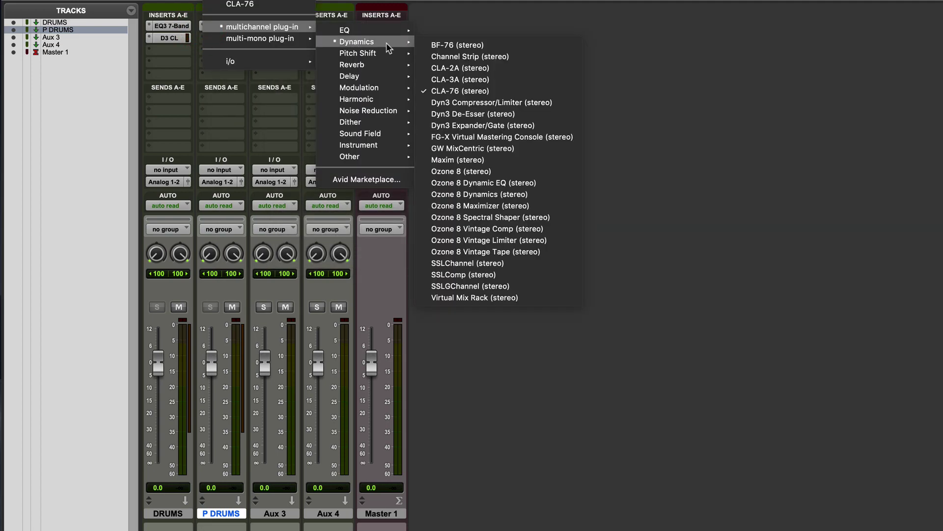
{"action": "left_click", "coordinate": [466, 40]}
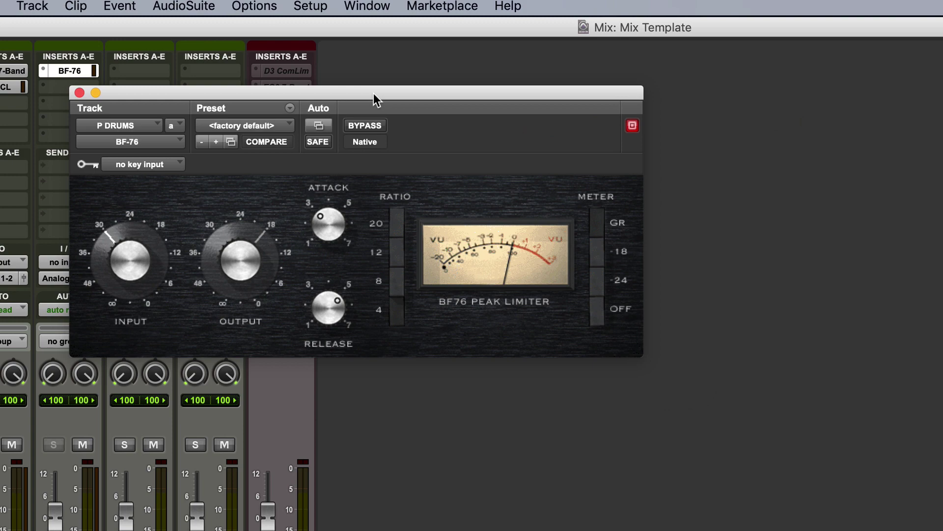
{"action": "left_click_drag", "start_coordinate": [466, 45], "coordinate": [632, 64]}
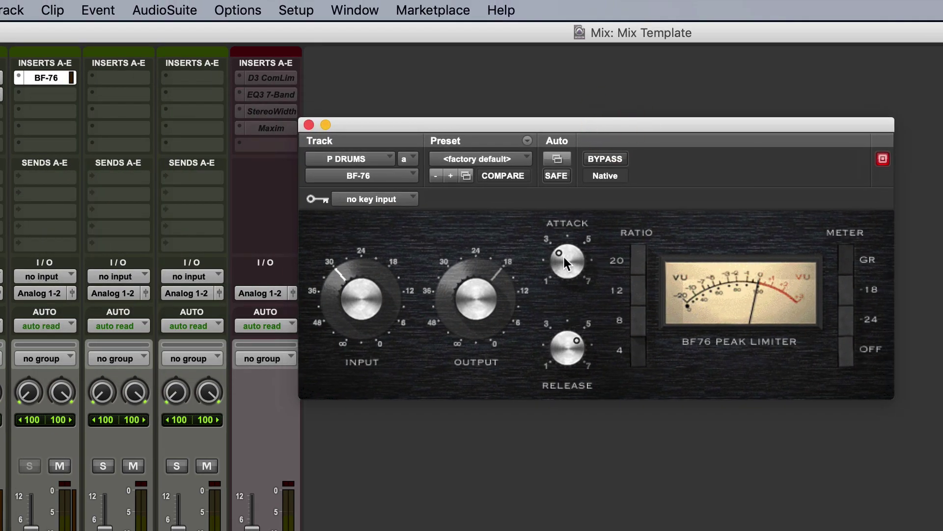
Lower the BF-76 attack, set ratio 4, raise input toward 18 and lower output toward 30.
{"action": "left_click_drag", "start_coordinate": [563, 255], "coordinate": [612, 200]}
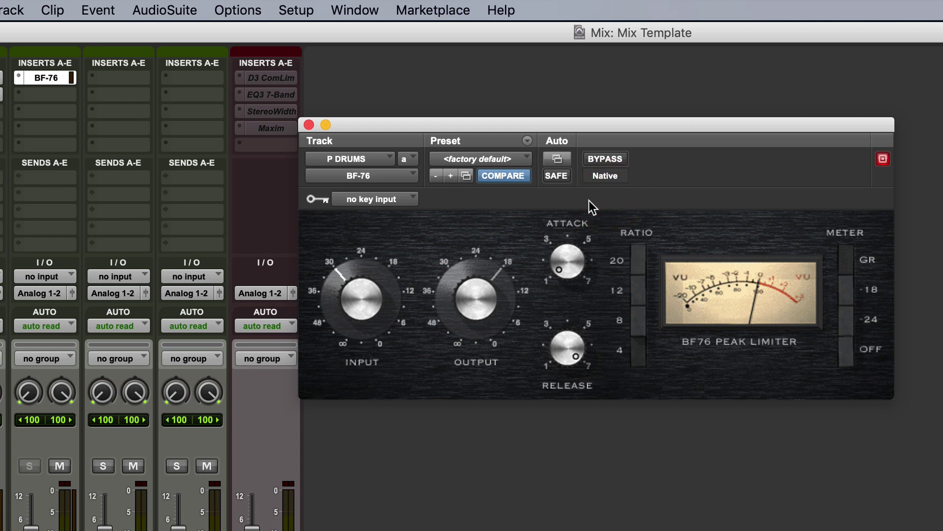
{"action": "left_click", "coordinate": [636, 256]}
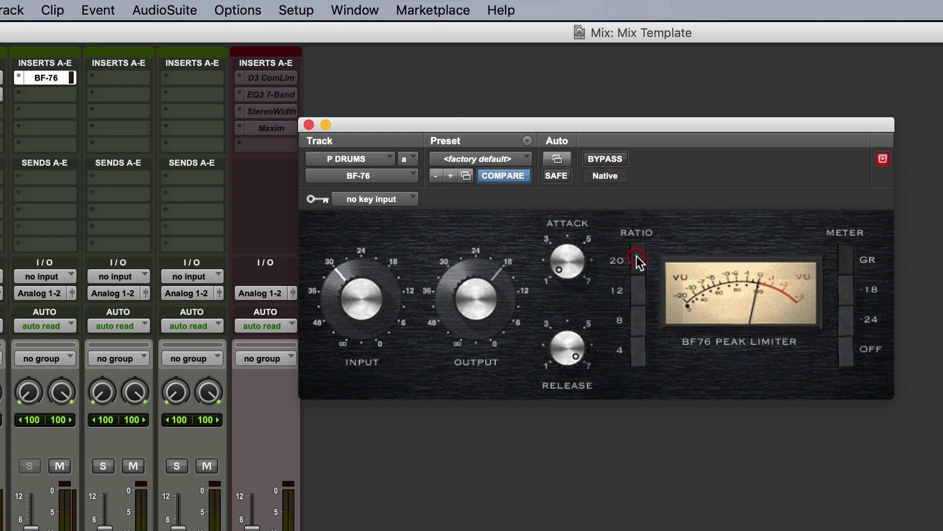
{"action": "left_click", "coordinate": [638, 357]}
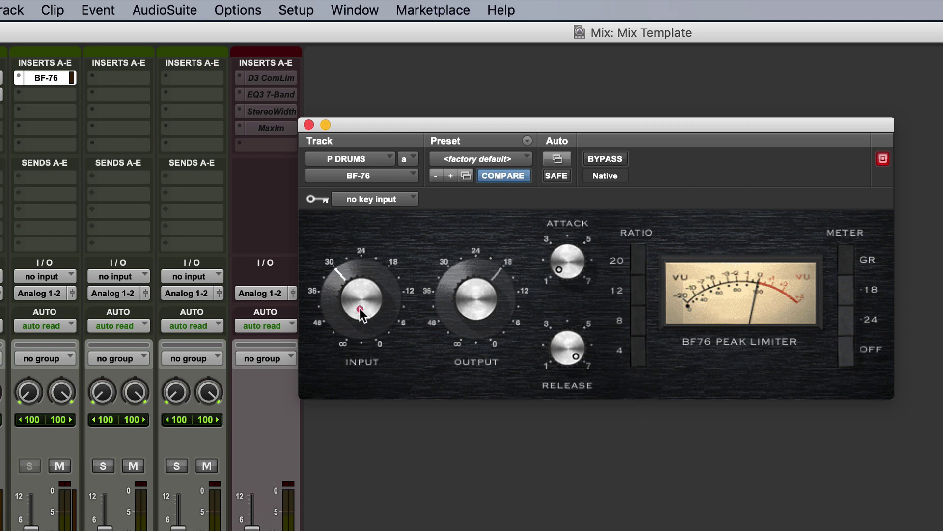
{"action": "left_click_drag", "start_coordinate": [360, 308], "coordinate": [364, 286]}
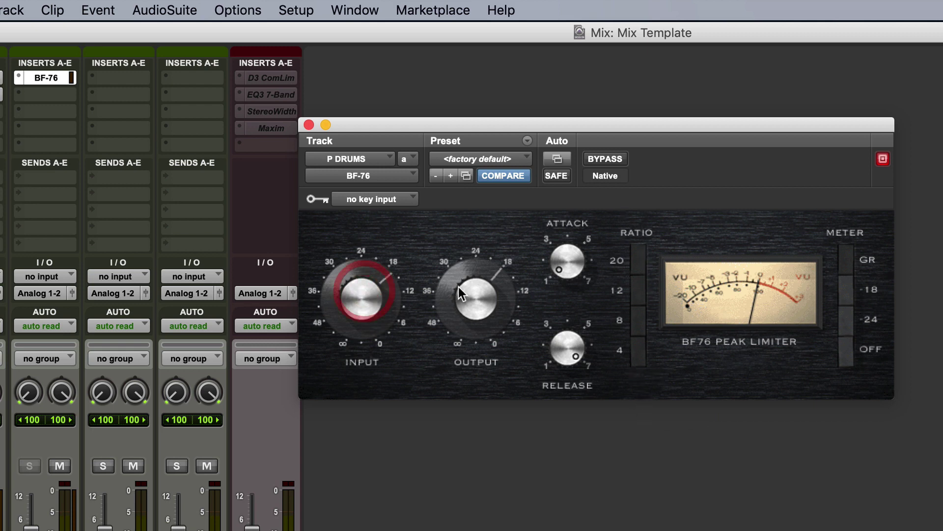
{"action": "left_click_drag", "start_coordinate": [458, 288], "coordinate": [471, 370]}
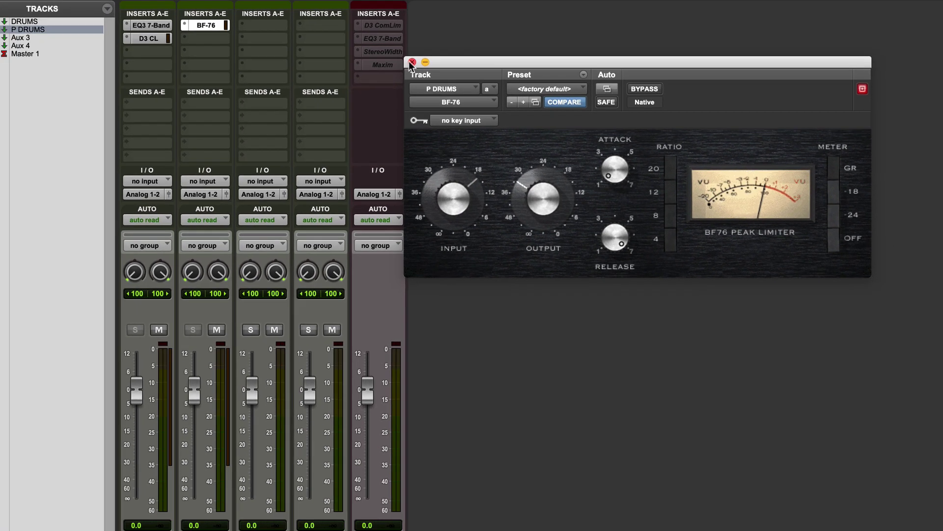
Close the limiter window, drop the P DRUMS fader to -18.5 dB, and set DRUMS and P DRUMS colour to None.
{"action": "left_click", "coordinate": [326, 124]}
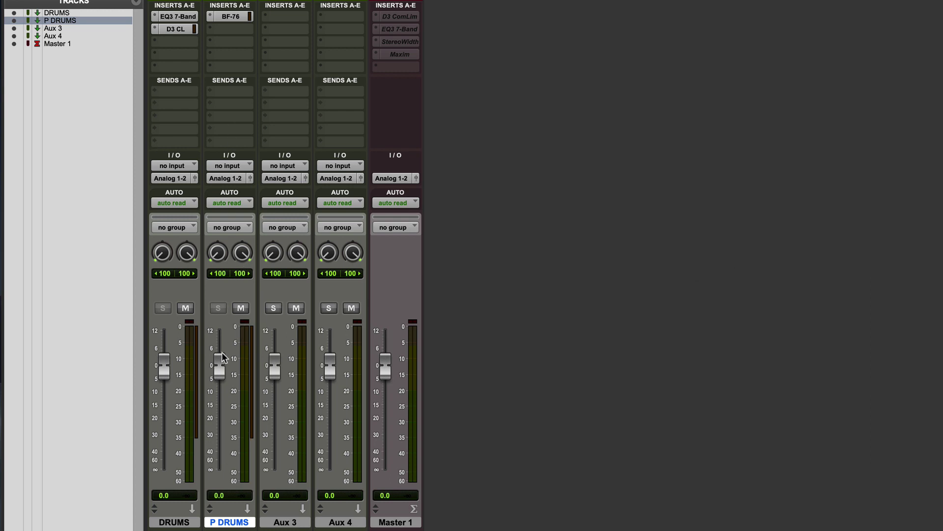
{"action": "left_click_drag", "start_coordinate": [219, 364], "coordinate": [219, 414]}
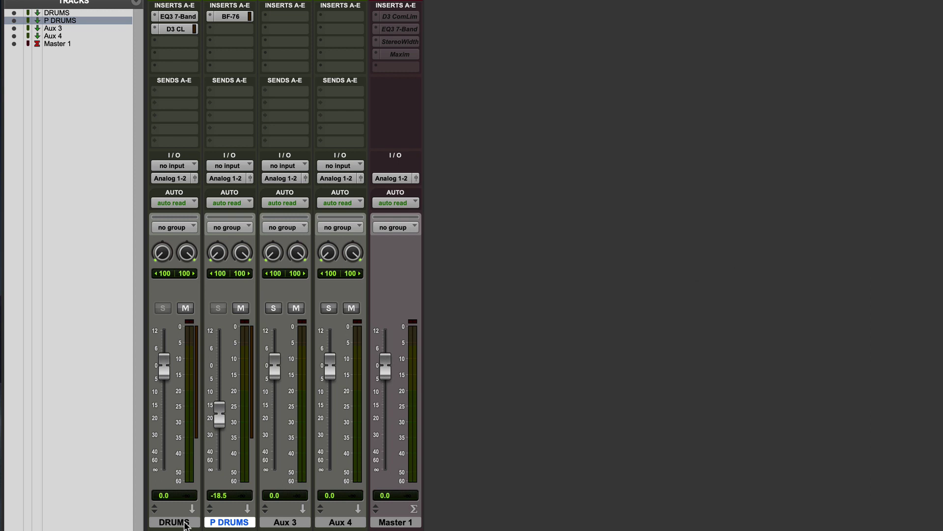
{"action": "left_click", "coordinate": [186, 525], "text": "shift"}
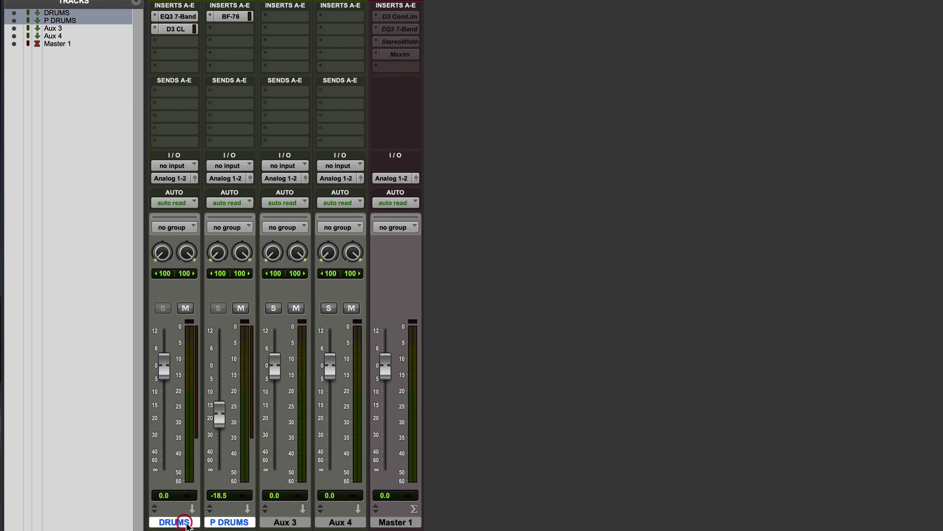
{"action": "double_click", "coordinate": [186, 525]}
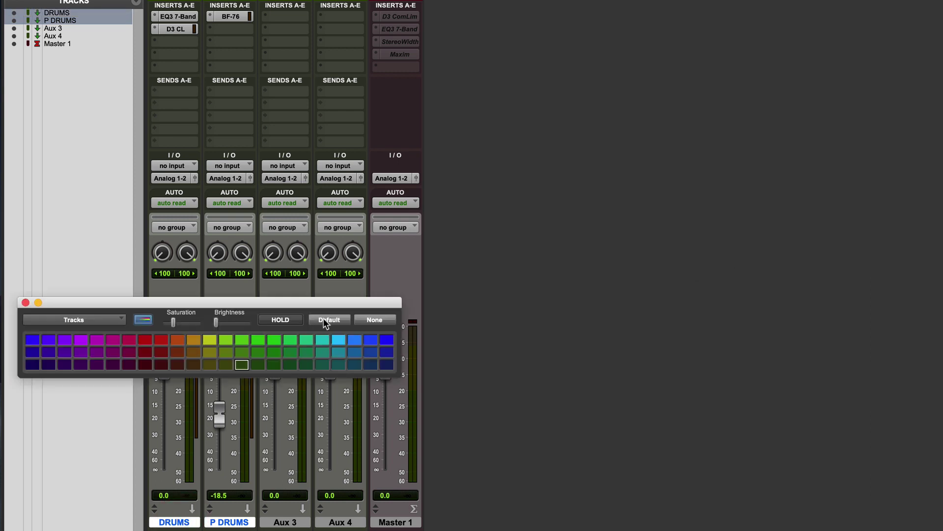
{"action": "left_click", "coordinate": [369, 320]}
Close the colour palette, rename Aux 3 to VERB, and make it solo-safe.
{"action": "left_click", "coordinate": [25, 302]}
{"action": "double_click", "coordinate": [289, 523]}
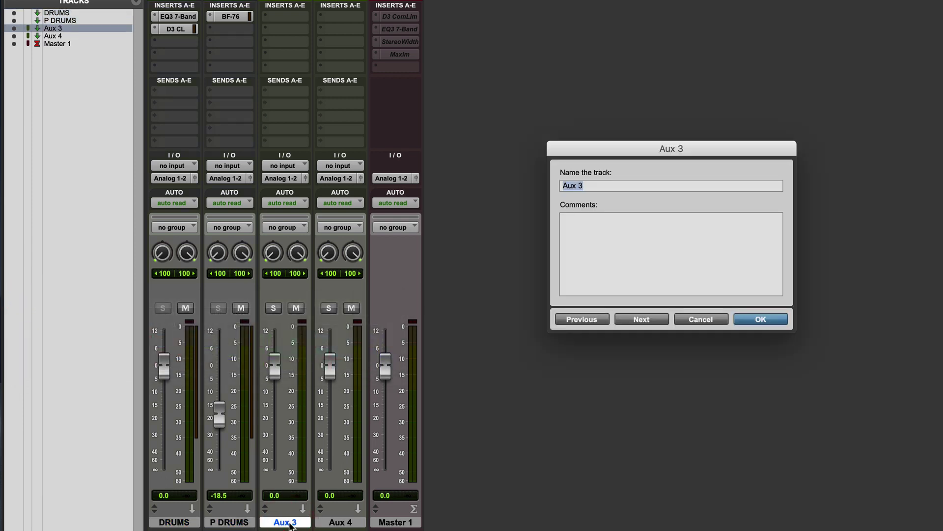
{"action": "type", "text": "VERB"}
{"action": "key", "text": "Return"}
{"action": "left_click", "coordinate": [274, 307], "text": "super"}
Put AIR Reverb on VERB's first insert with the 08 Drum Room preset.
{"action": "left_click", "coordinate": [288, 19]}
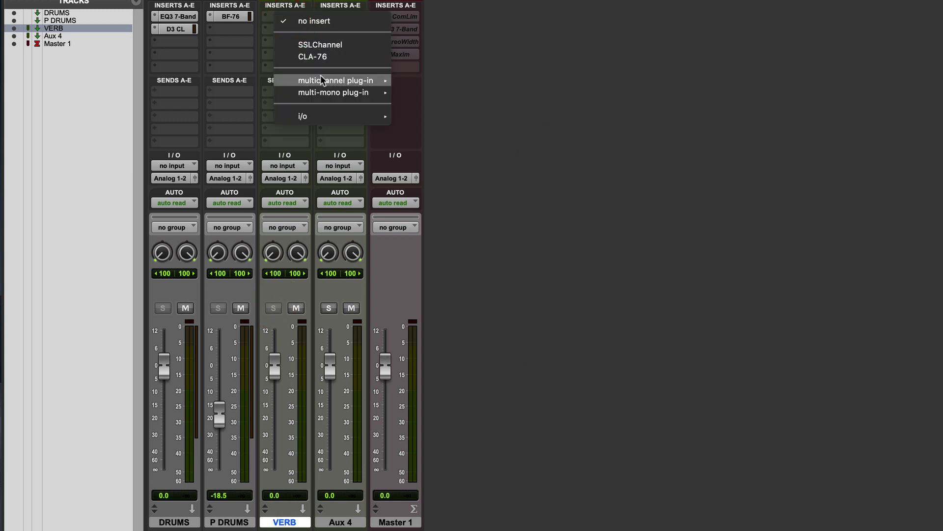
{"action": "mouse_move", "coordinate": [339, 80]}
{"action": "mouse_move", "coordinate": [447, 120]}
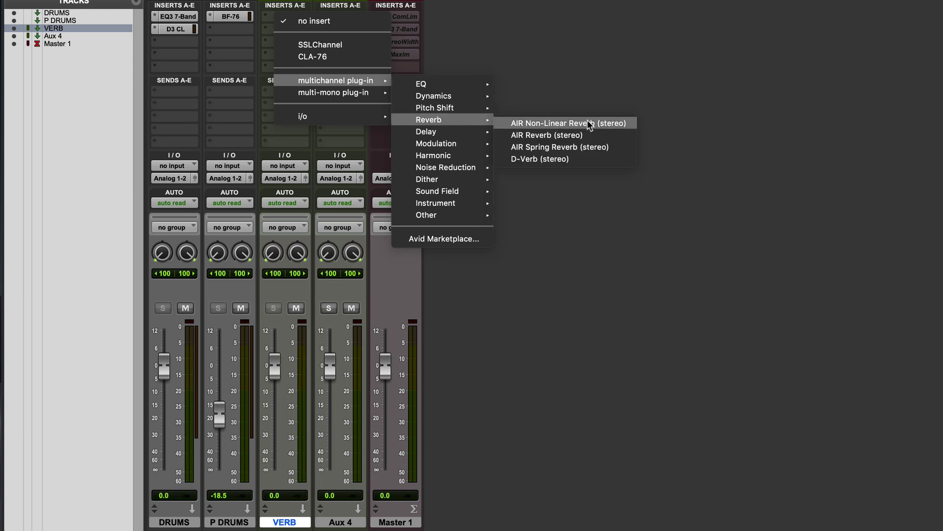
{"action": "left_click", "coordinate": [592, 136]}
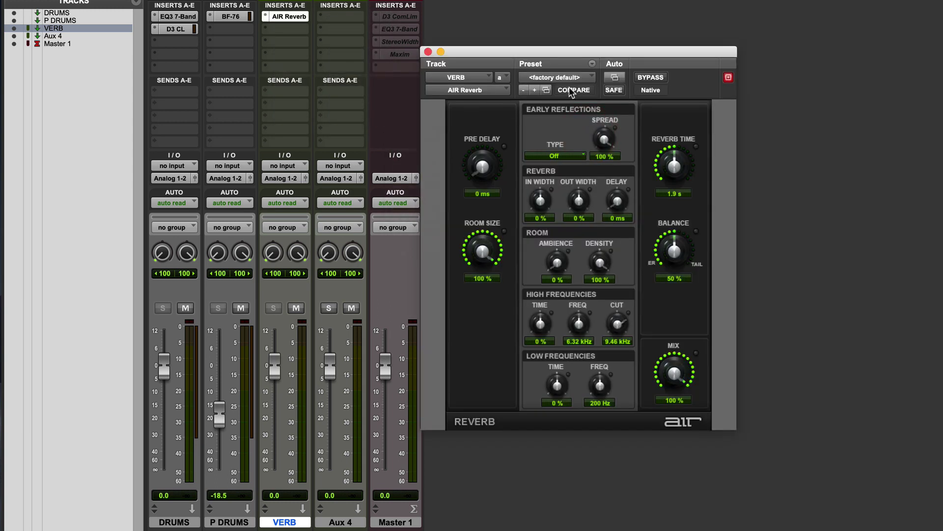
{"action": "left_click", "coordinate": [569, 79]}
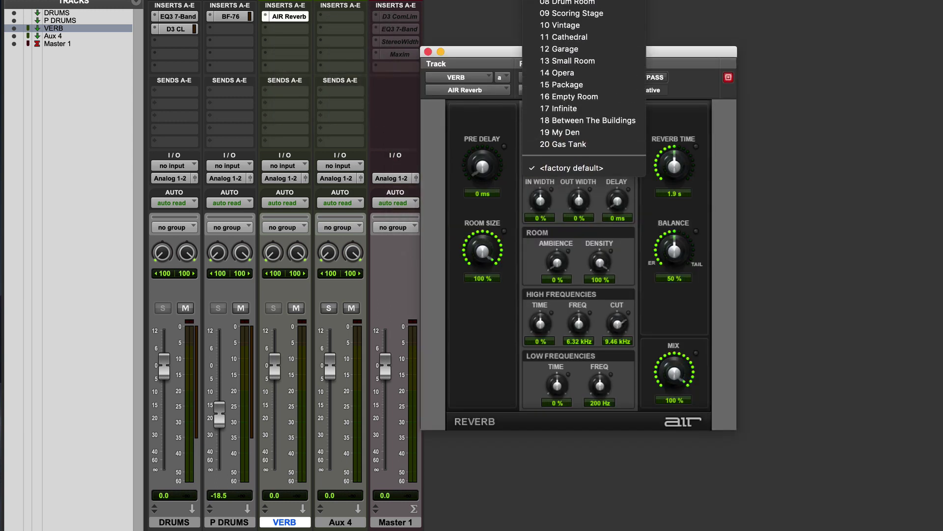
{"action": "left_click", "coordinate": [588, 5]}
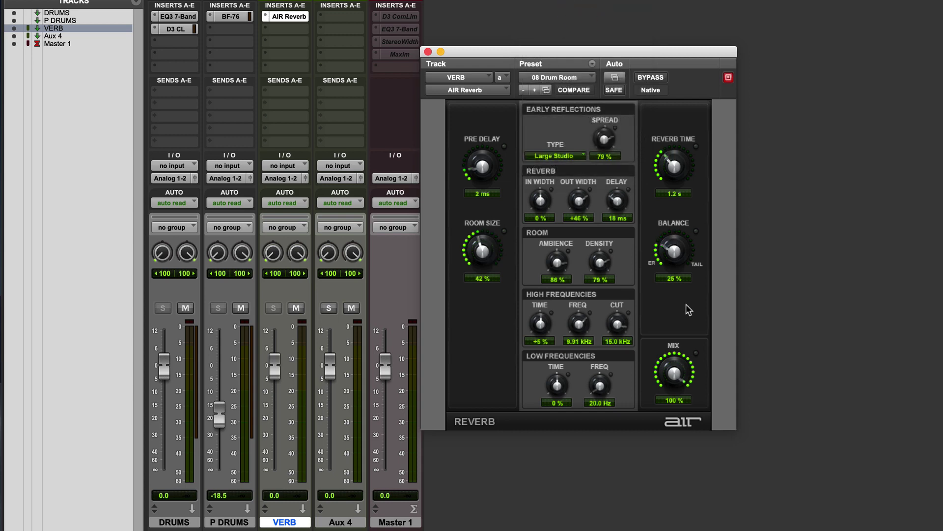
{"action": "left_click", "coordinate": [427, 52]}
Add EQ3 7-Band with low-pass at 3.74 kHz and a 12 dB/oct high-pass filter enabled.
{"action": "left_click", "coordinate": [291, 29]}
{"action": "mouse_move", "coordinate": [339, 93]}
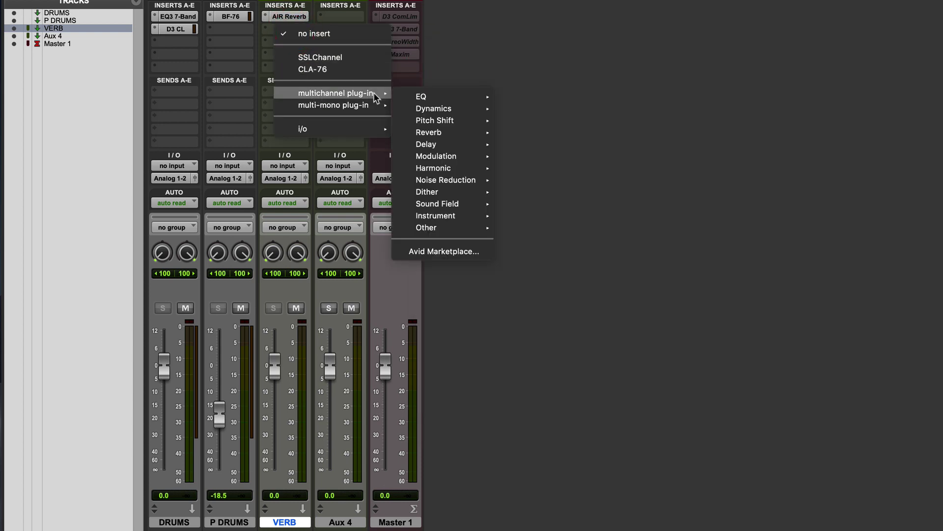
{"action": "mouse_move", "coordinate": [427, 97]}
{"action": "left_click", "coordinate": [535, 127]}
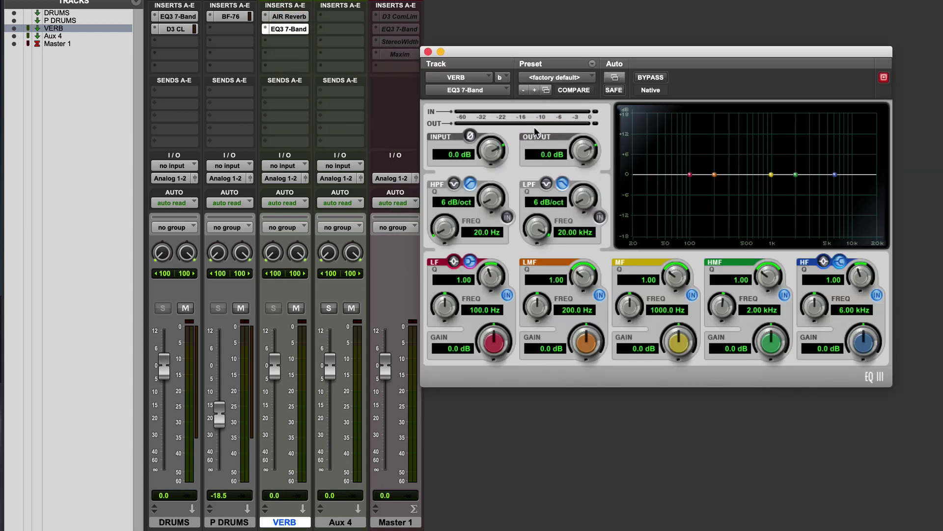
{"action": "left_click", "coordinate": [599, 217]}
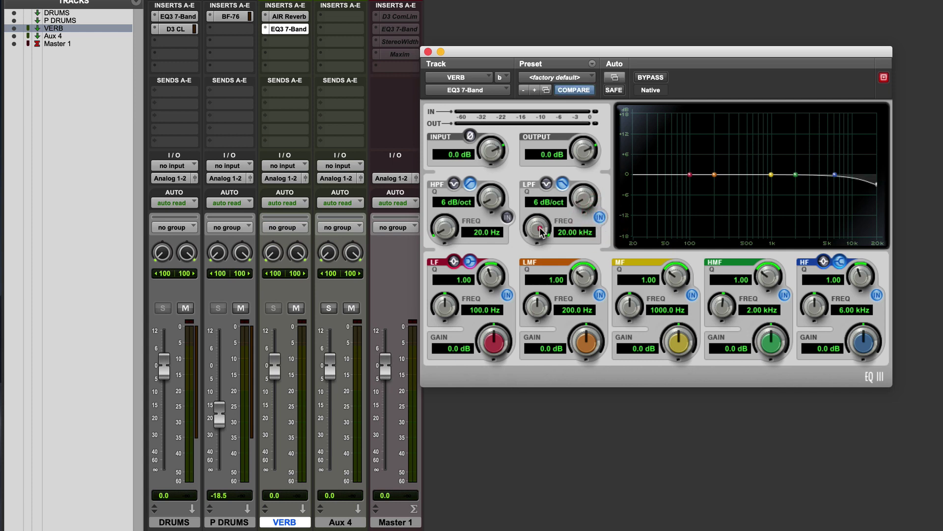
{"action": "left_click_drag", "start_coordinate": [541, 231], "coordinate": [543, 279]}
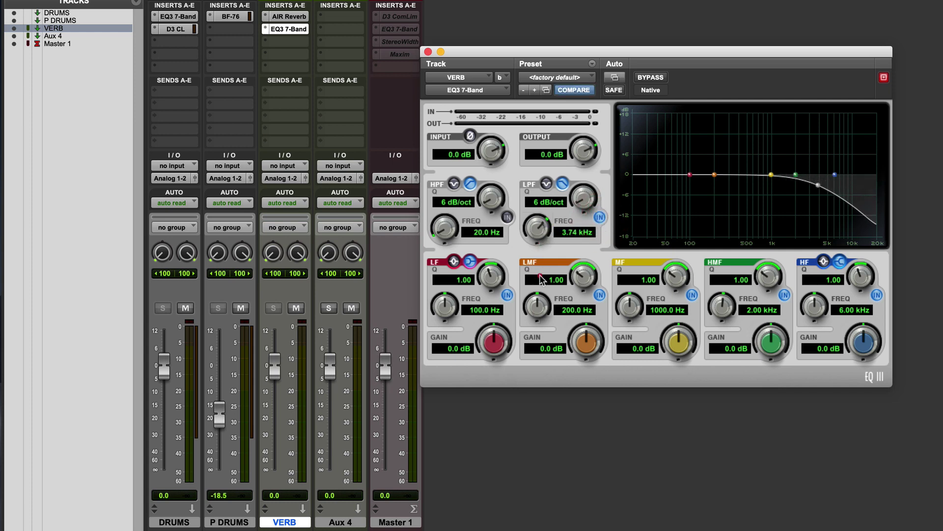
{"action": "left_click", "coordinate": [507, 216]}
{"action": "left_click_drag", "start_coordinate": [491, 197], "coordinate": [493, 165]}
{"action": "left_click_drag", "start_coordinate": [444, 227], "coordinate": [442, 196]}
{"action": "left_click", "coordinate": [428, 52]}
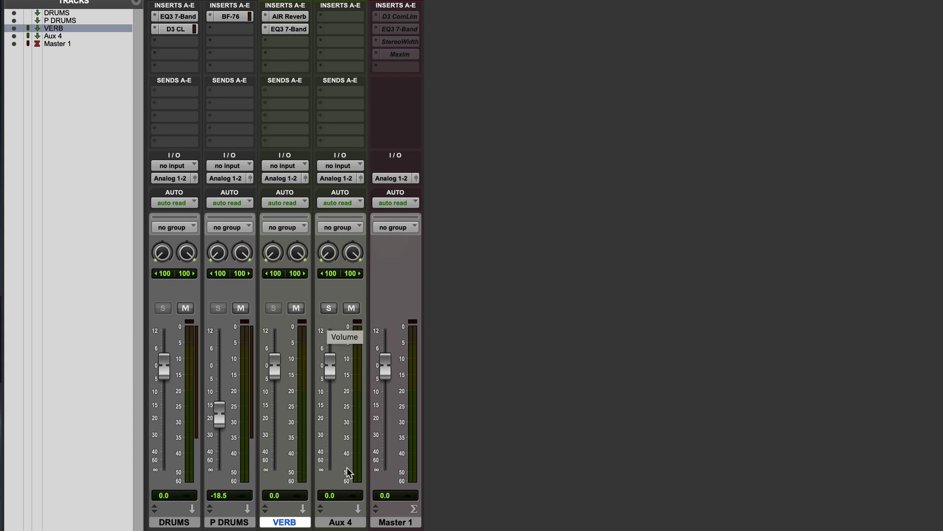
Rename Aux 4 to DELAY and insert AIR Dynamic Delay, keeping the factory default preset.
{"action": "double_click", "coordinate": [342, 523]}
{"action": "type", "text": "DELAY"}
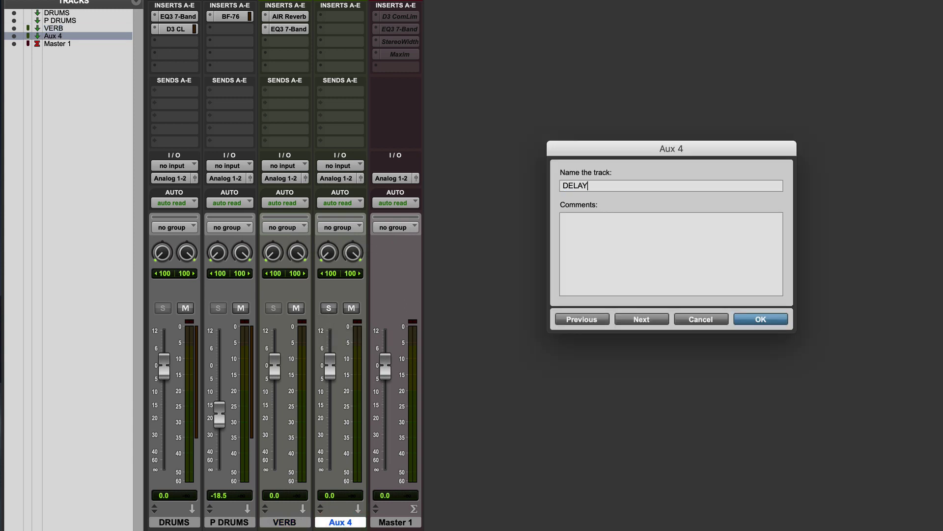
{"action": "key", "text": "Return"}
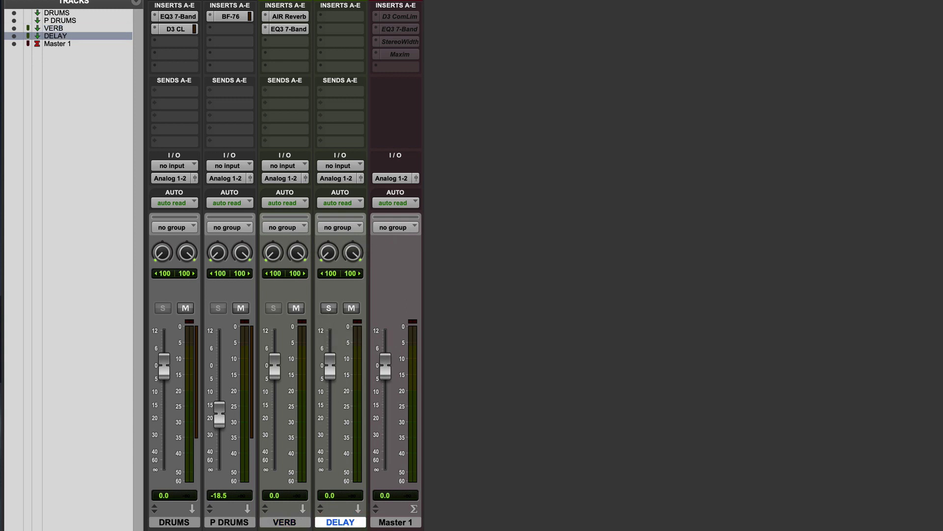
{"action": "left_click", "coordinate": [338, 16]}
{"action": "mouse_move", "coordinate": [381, 79]}
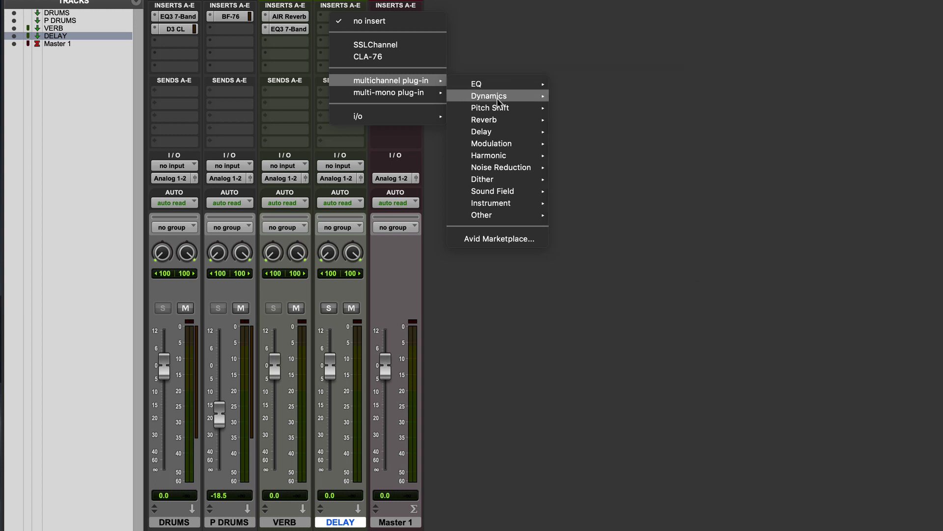
{"action": "mouse_move", "coordinate": [497, 130]}
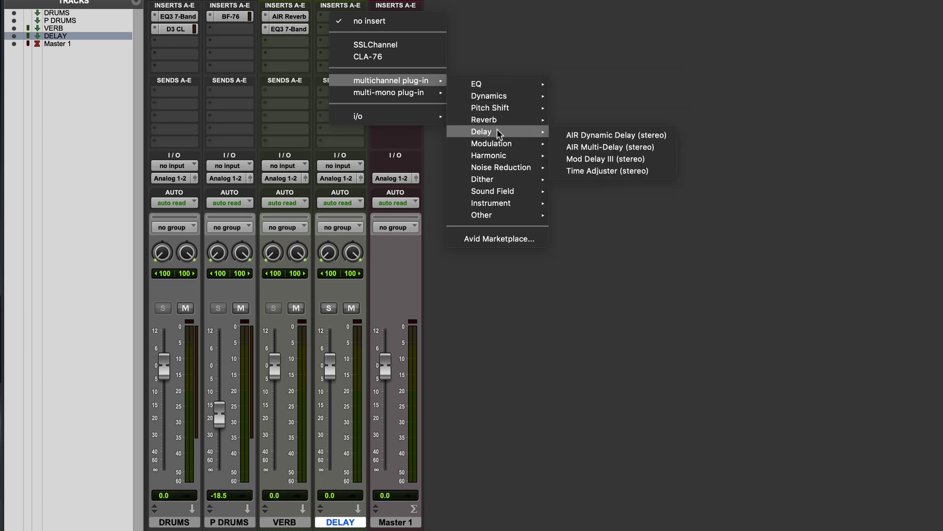
{"action": "left_click", "coordinate": [637, 134]}
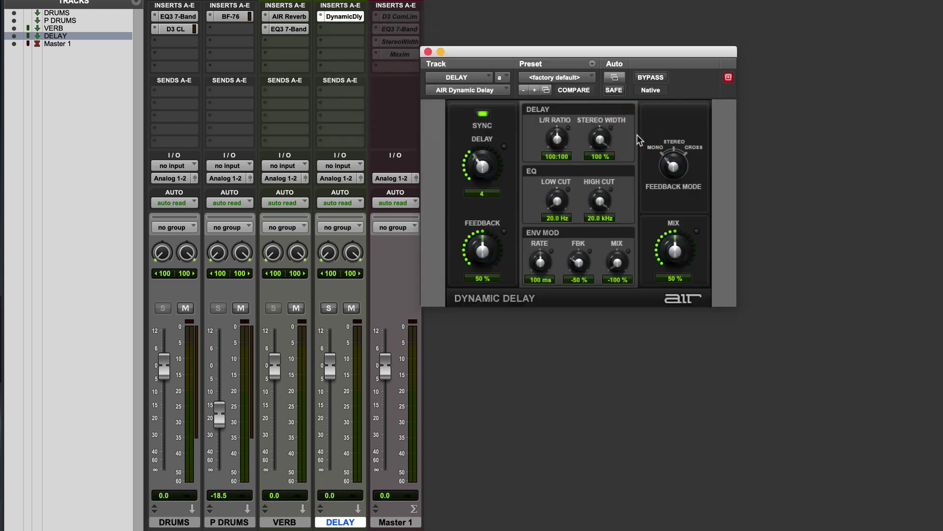
{"action": "left_click", "coordinate": [569, 79]}
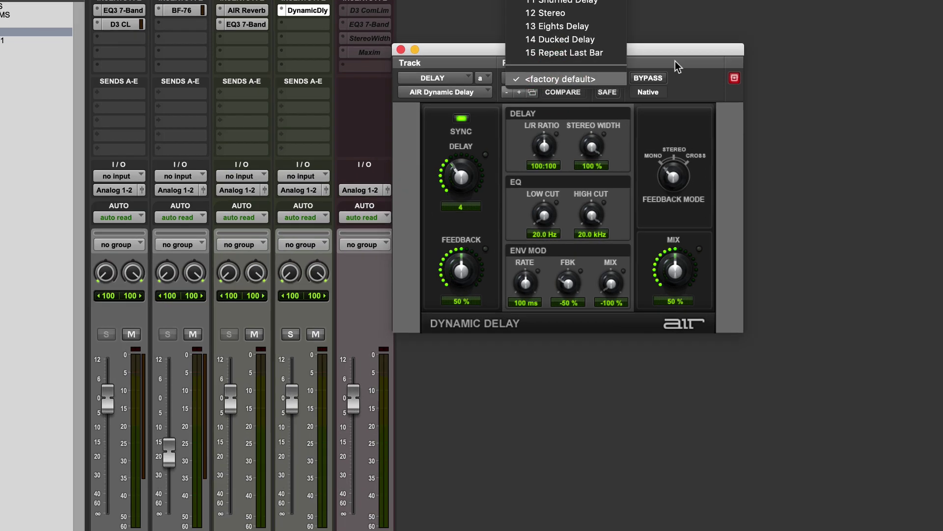
{"action": "left_click", "coordinate": [677, 62]}
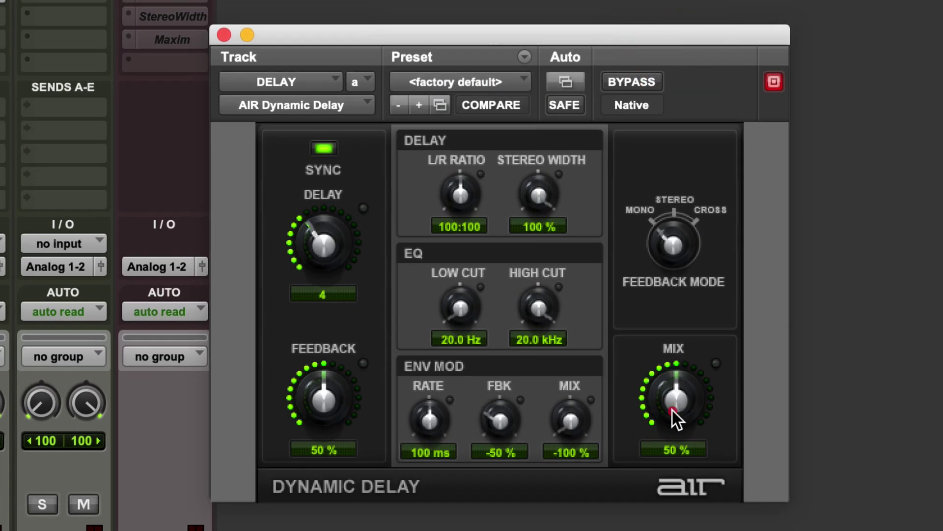
Set Dynamic Delay to 100% mix, high cut 3.57 kHz and low cut 110 Hz.
{"action": "left_click_drag", "start_coordinate": [672, 410], "coordinate": [708, 146]}
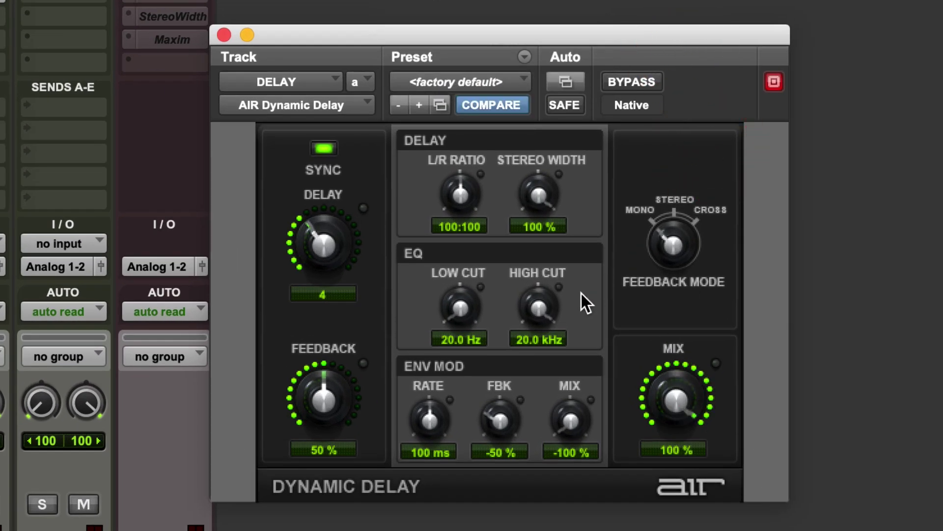
{"action": "left_click_drag", "start_coordinate": [542, 309], "coordinate": [551, 460]}
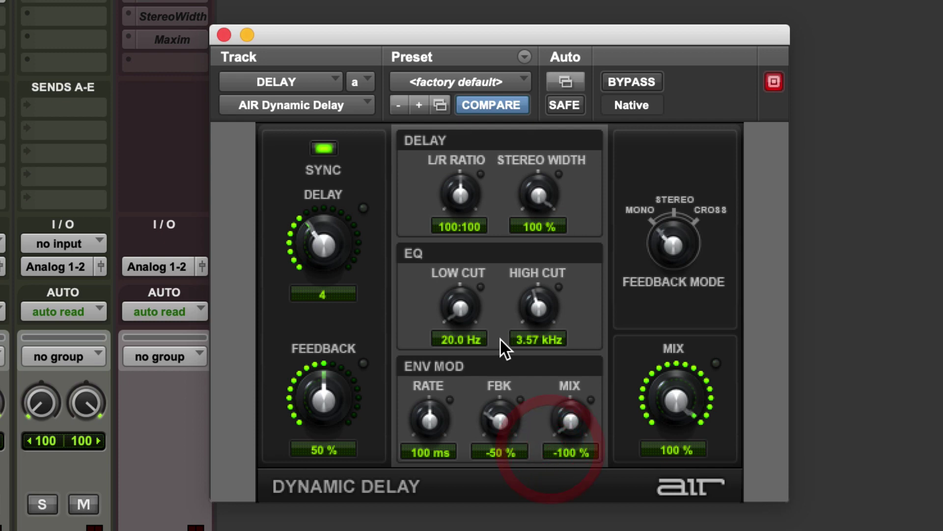
{"action": "left_click_drag", "start_coordinate": [459, 308], "coordinate": [455, 200]}
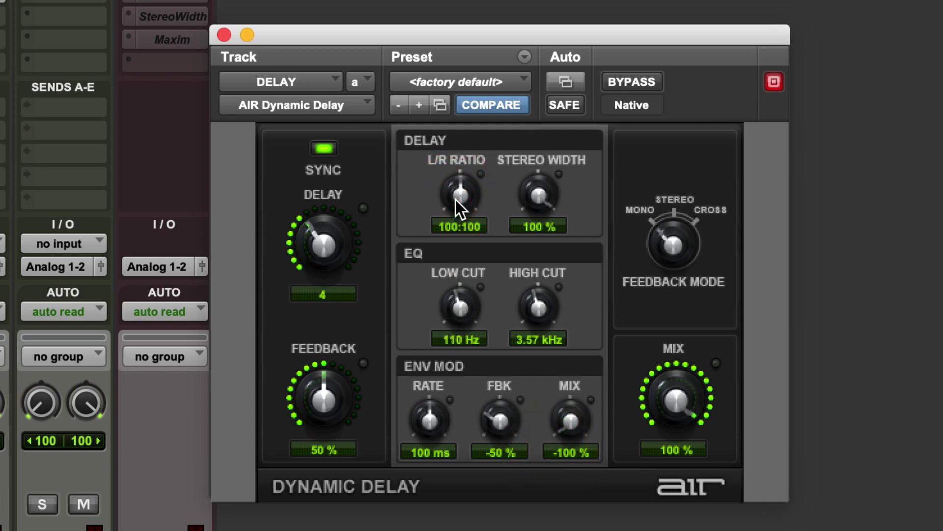
{"action": "left_click", "coordinate": [223, 35]}
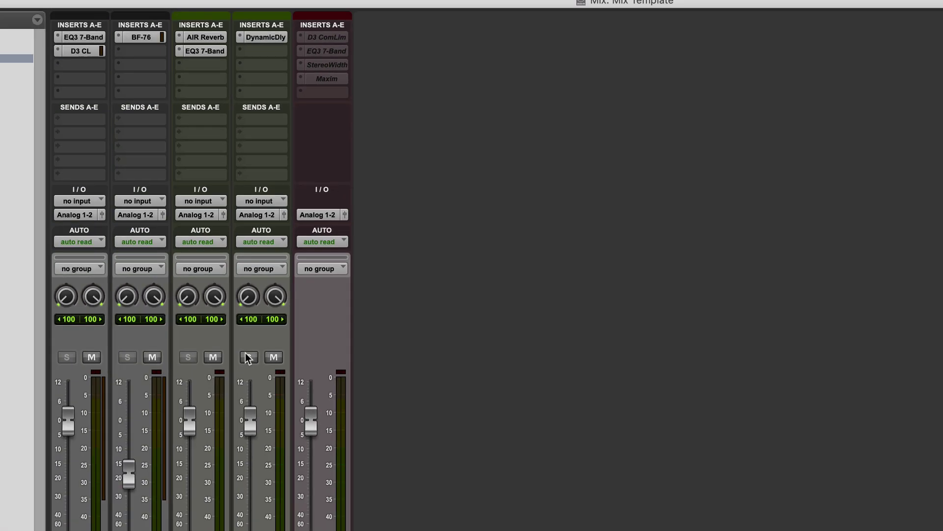
{"action": "left_click", "coordinate": [247, 350]}
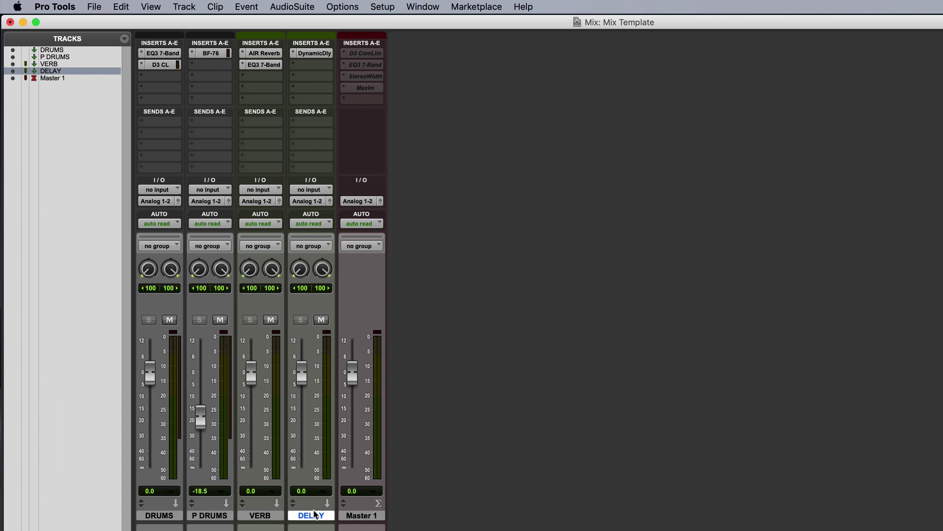
{"action": "left_click", "coordinate": [160, 516]}
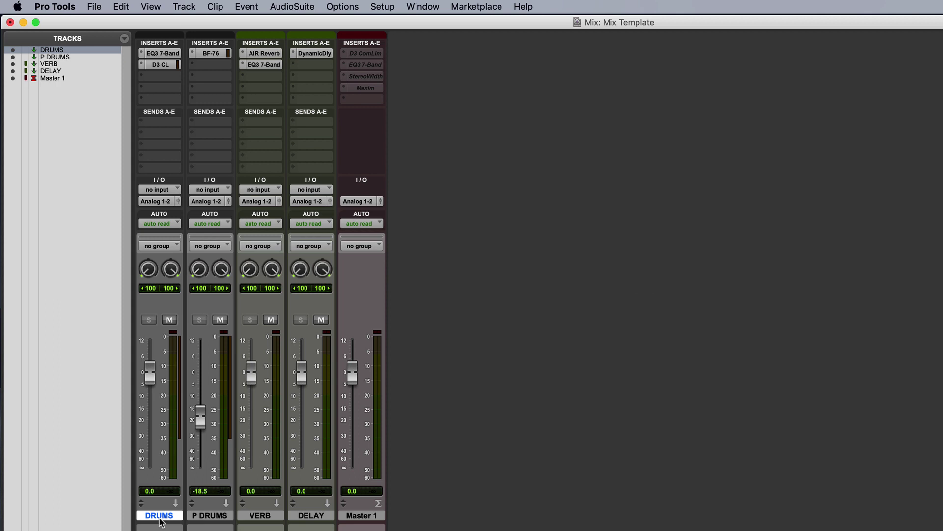
{"action": "left_click", "coordinate": [210, 516]}
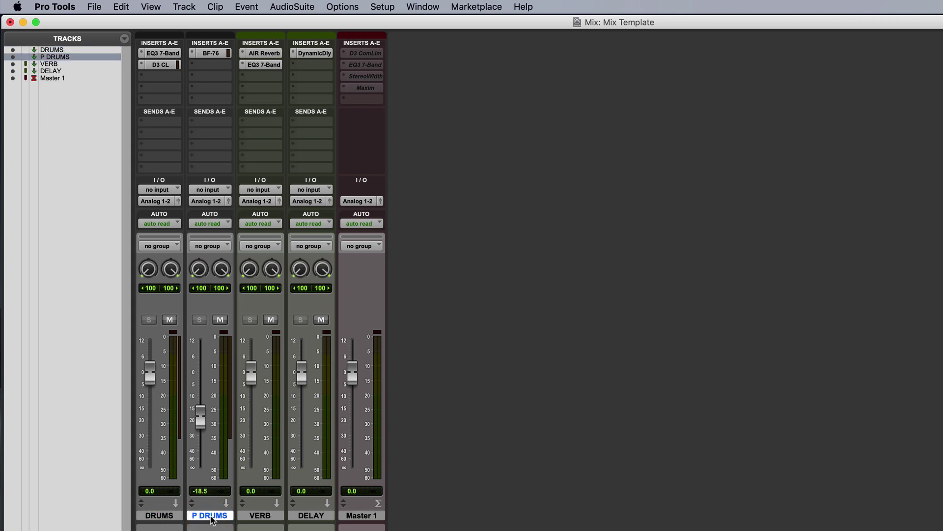
{"action": "left_click", "coordinate": [381, 518]}
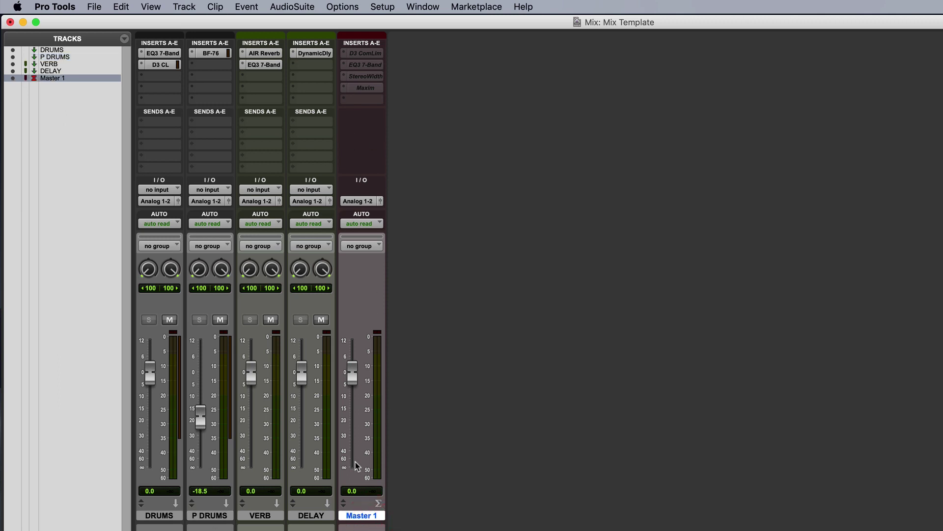
{"action": "left_click", "coordinate": [275, 516]}
{"action": "left_click", "coordinate": [309, 515]}
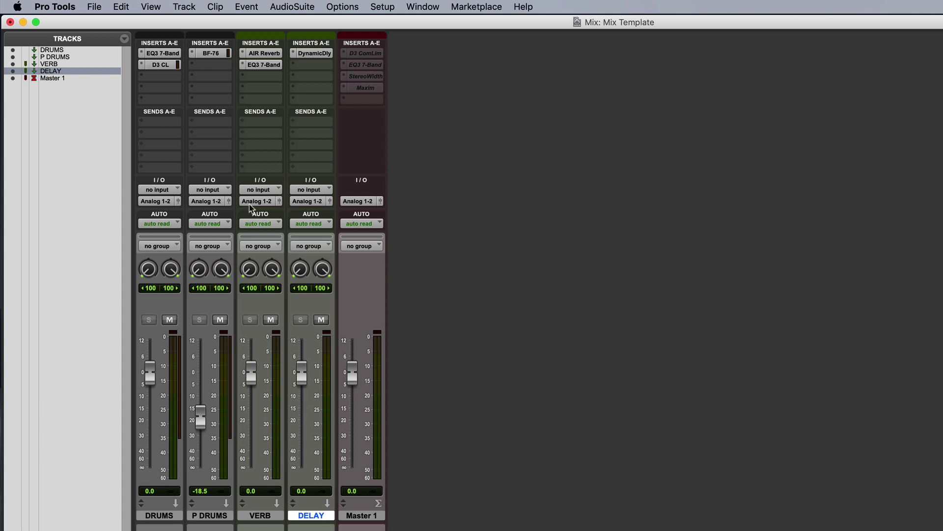
Deactivate EQ3 and D3 ComLim on DRUMS, BF-76 on P DRUMS, AIR Reverb and EQ3 on VERB, and DynamicDly on DELAY.
{"action": "left_click", "coordinate": [160, 53], "text": "ctrl+super"}
{"action": "left_click", "coordinate": [158, 64], "text": "ctrl+super"}
{"action": "left_click", "coordinate": [205, 53], "text": "ctrl+super"}
{"action": "left_click", "coordinate": [261, 53], "text": "ctrl+super"}
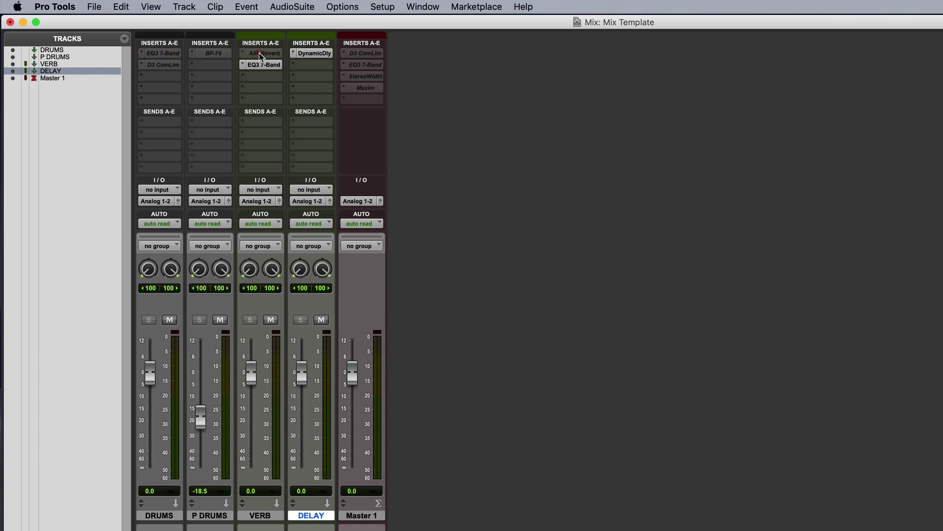
{"action": "left_click", "coordinate": [260, 64], "text": "ctrl+super"}
{"action": "left_click", "coordinate": [315, 52], "text": "ctrl+super"}
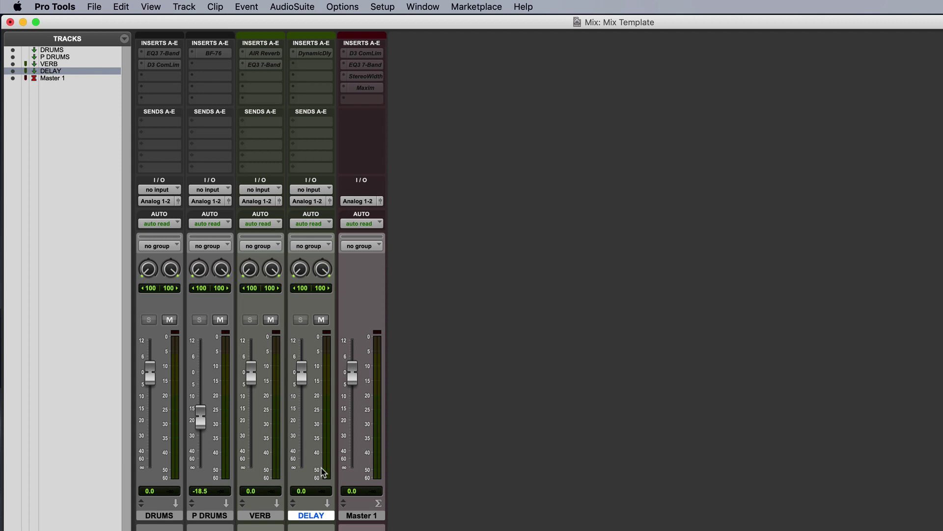
Attempt Import Session Data from Mix Template.ptx, dismiss the session-in-use alert, and reopen the File menu.
{"action": "left_click", "coordinate": [94, 7]}
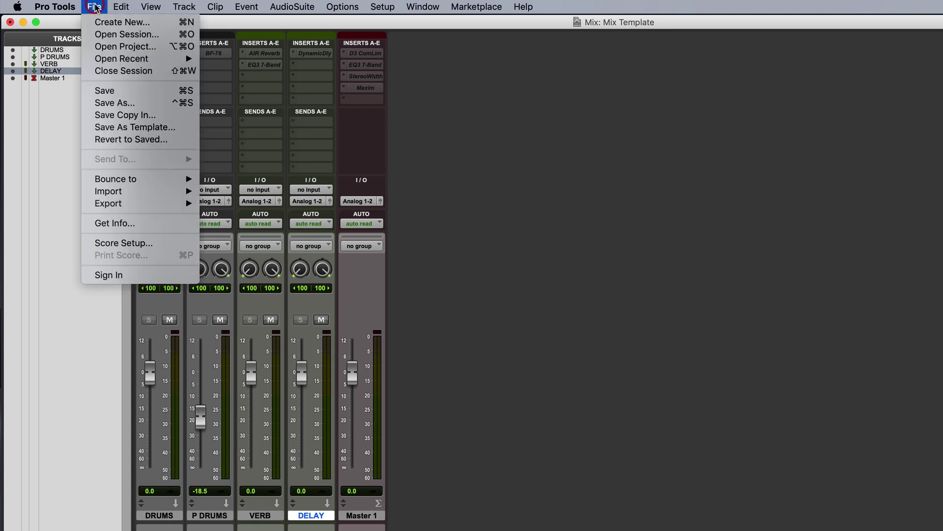
{"action": "mouse_move", "coordinate": [175, 195]}
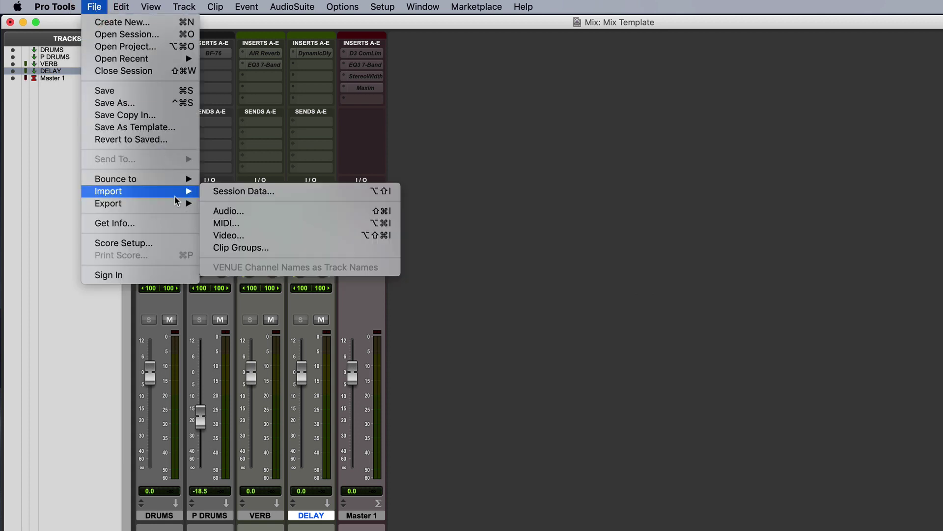
{"action": "left_click", "coordinate": [257, 191]}
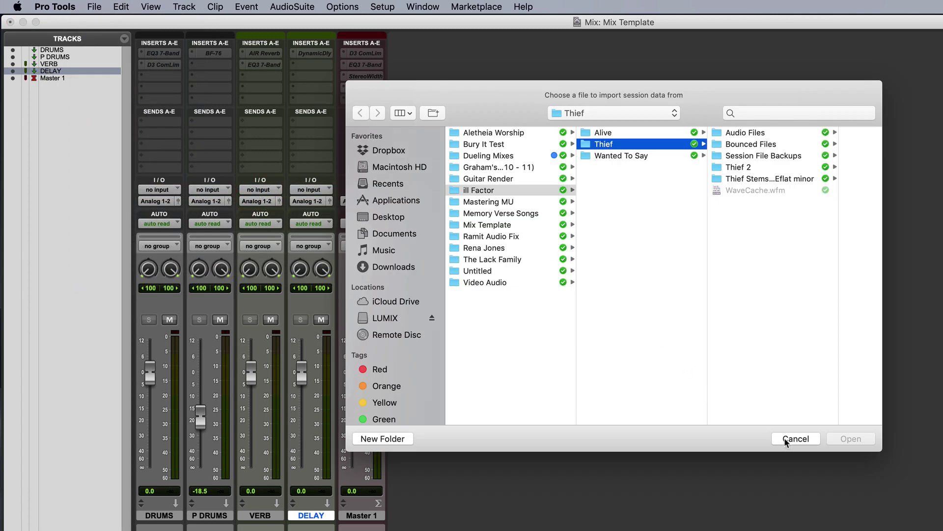
{"action": "key", "text": "Left"}
{"action": "left_click", "coordinate": [492, 225]}
{"action": "left_click", "coordinate": [631, 167]}
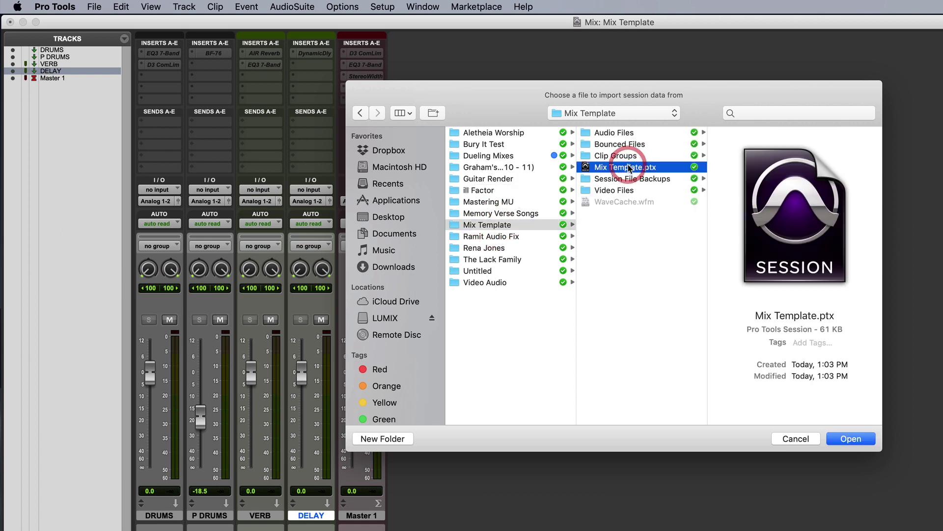
{"action": "left_click", "coordinate": [854, 440]}
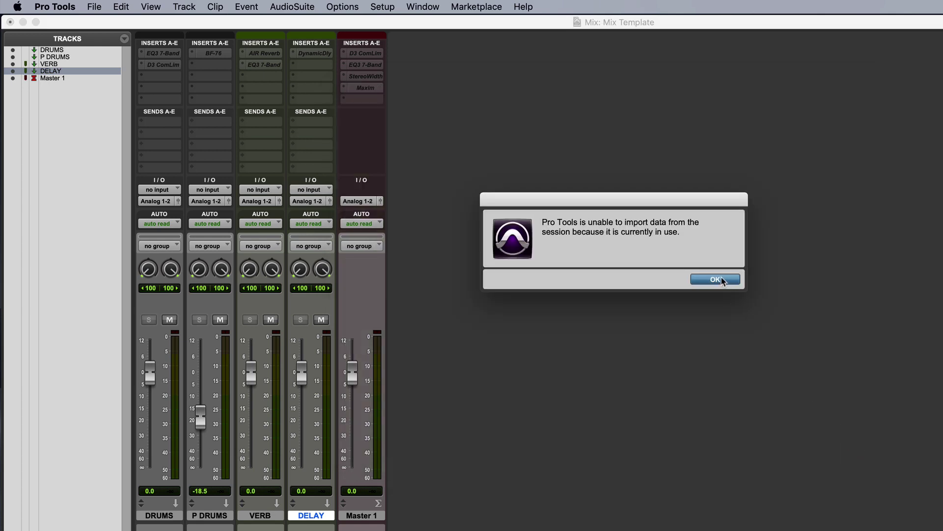
{"action": "left_click", "coordinate": [715, 279]}
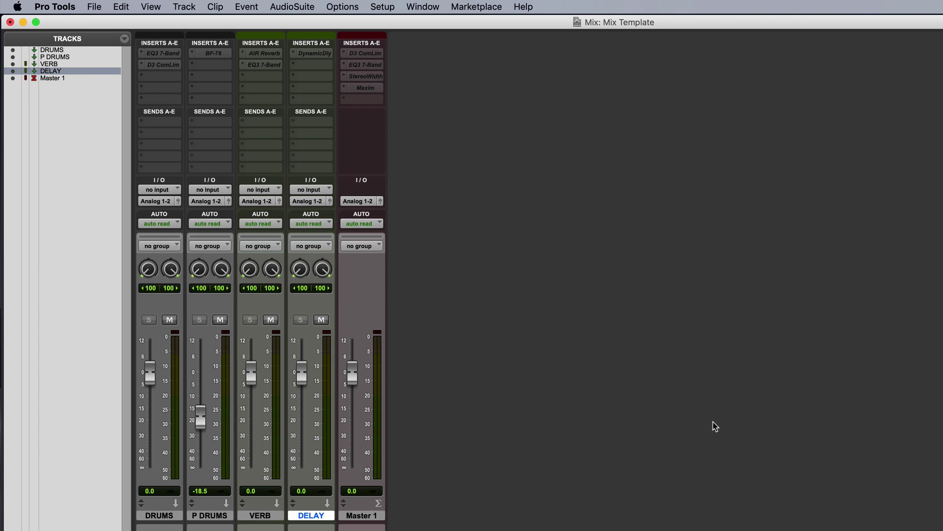
{"action": "left_click", "coordinate": [93, 7]}
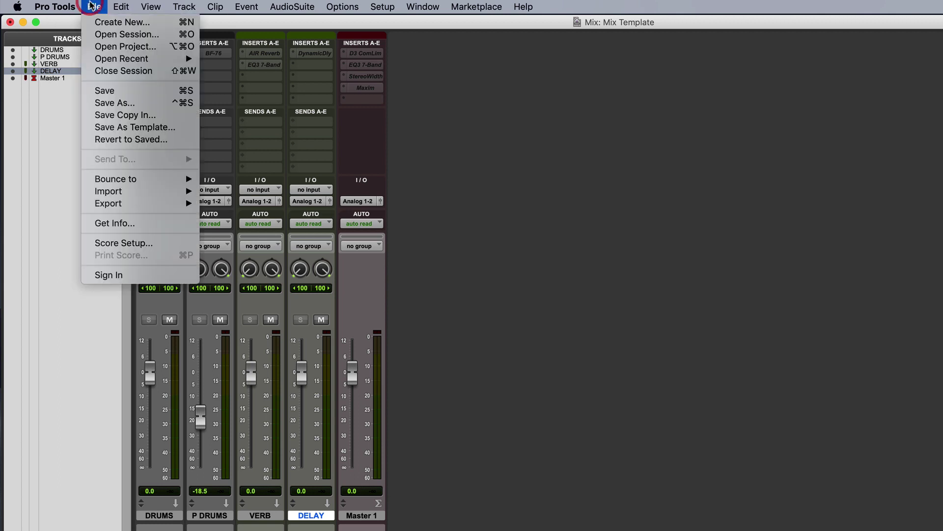
{"action": "left_click", "coordinate": [133, 116]}
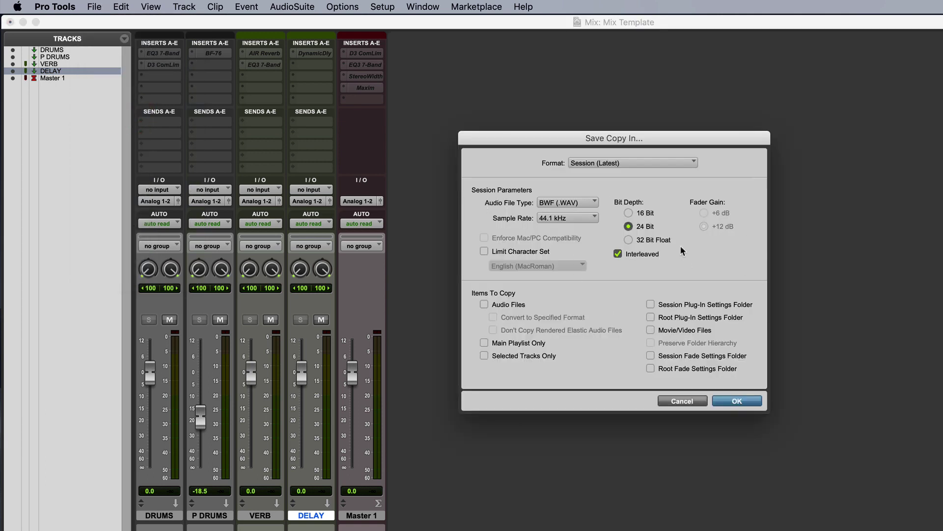
{"action": "left_click", "coordinate": [694, 402]}
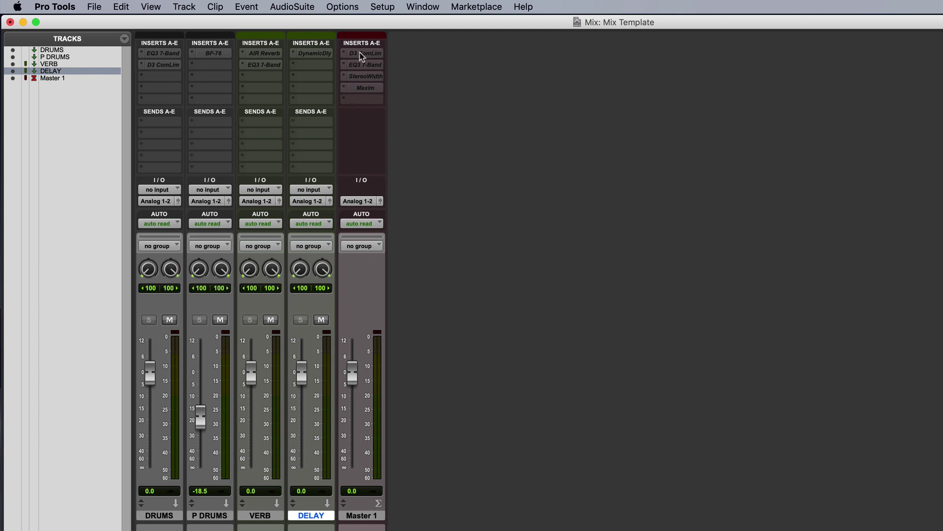
Activate Master 1's inserts, check the EQ3 and StereoWidth windows, then deactivate StereoWidth and EQ3 7-Band.
{"action": "mouse_move", "coordinate": [363, 54]}
{"action": "left_mouse_down"}
{"action": "mouse_move", "coordinate": [362, 89]}
{"action": "mouse_move", "coordinate": [363, 51]}
{"action": "left_mouse_up"}
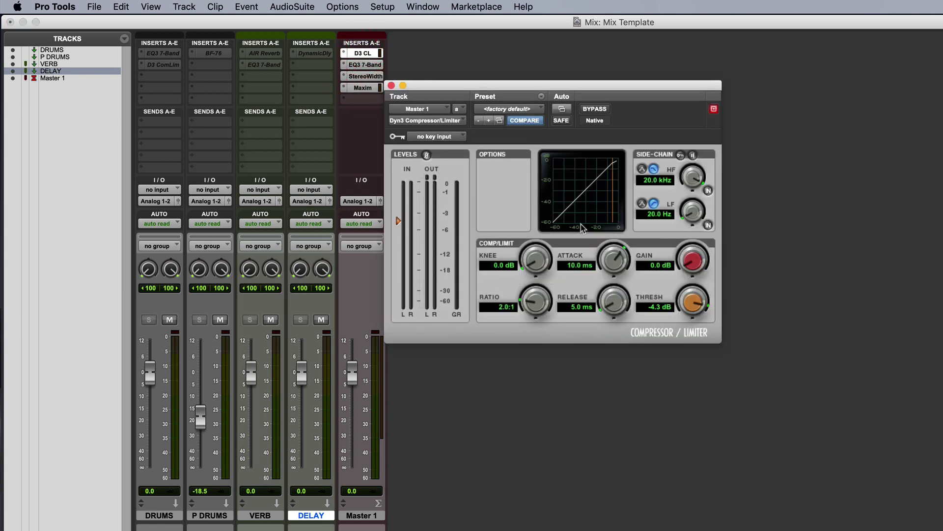
{"action": "left_click", "coordinate": [364, 65]}
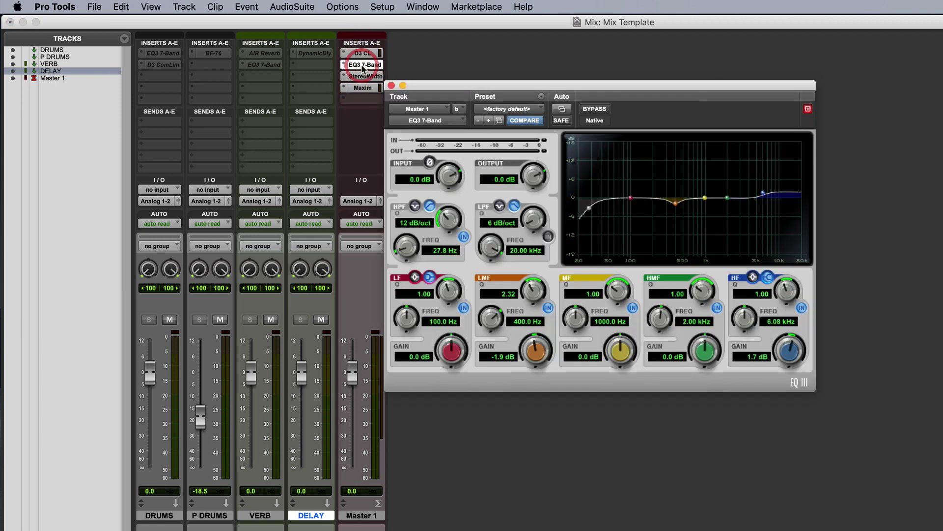
{"action": "left_click", "coordinate": [364, 76]}
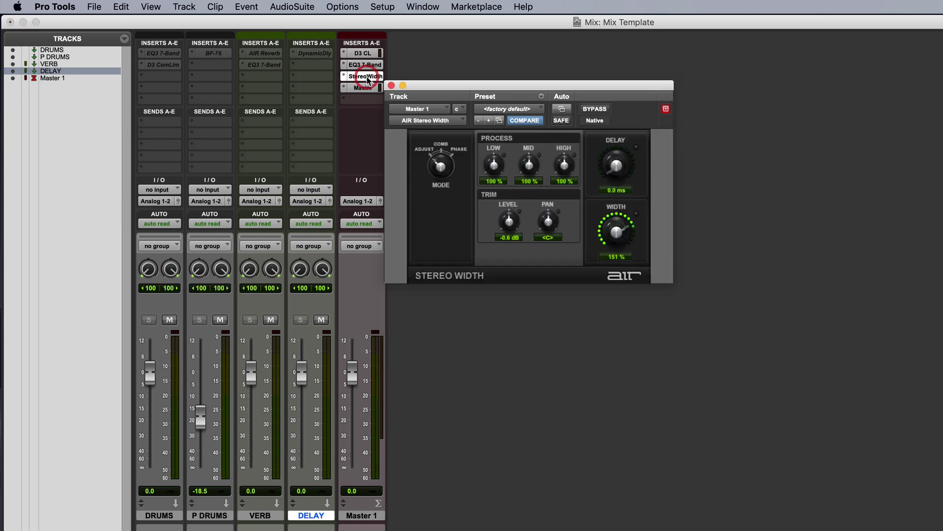
{"action": "left_click", "coordinate": [391, 86]}
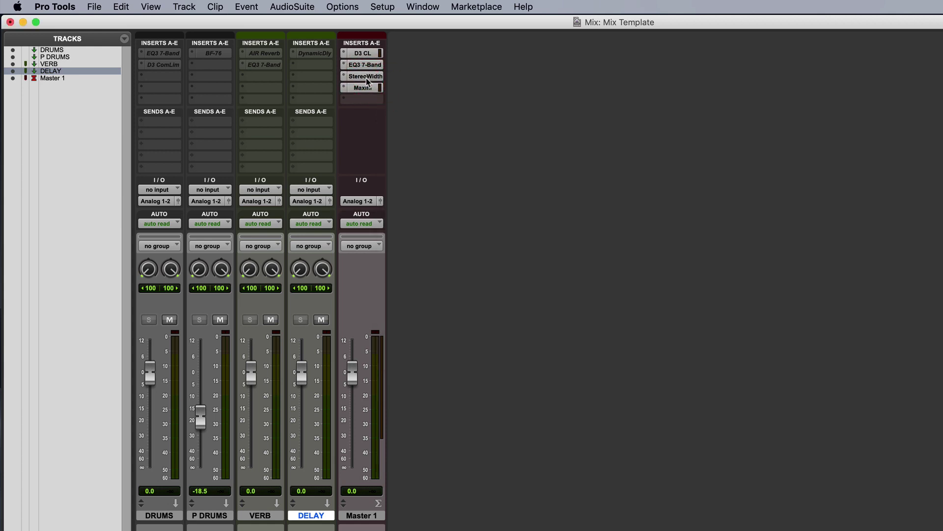
{"action": "left_click", "coordinate": [368, 78], "text": "ctrl+super"}
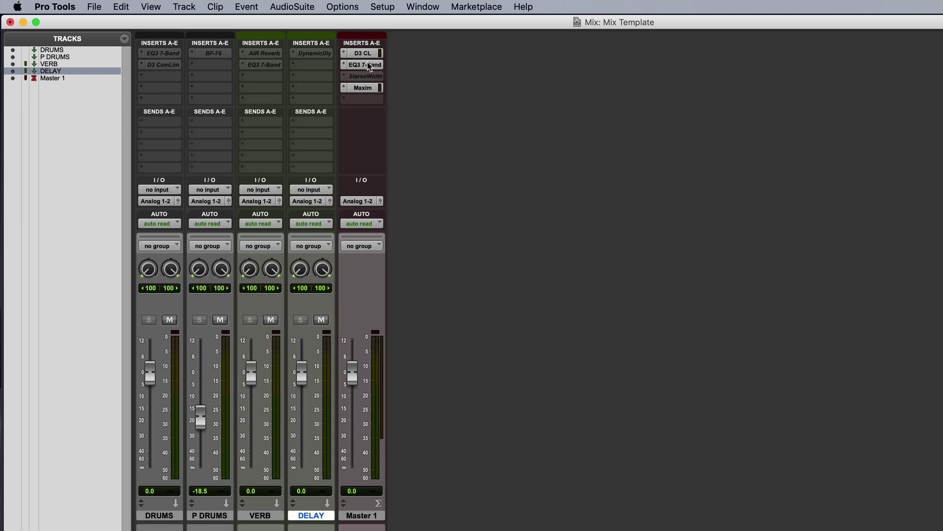
{"action": "left_click", "coordinate": [368, 64], "text": "ctrl+super"}
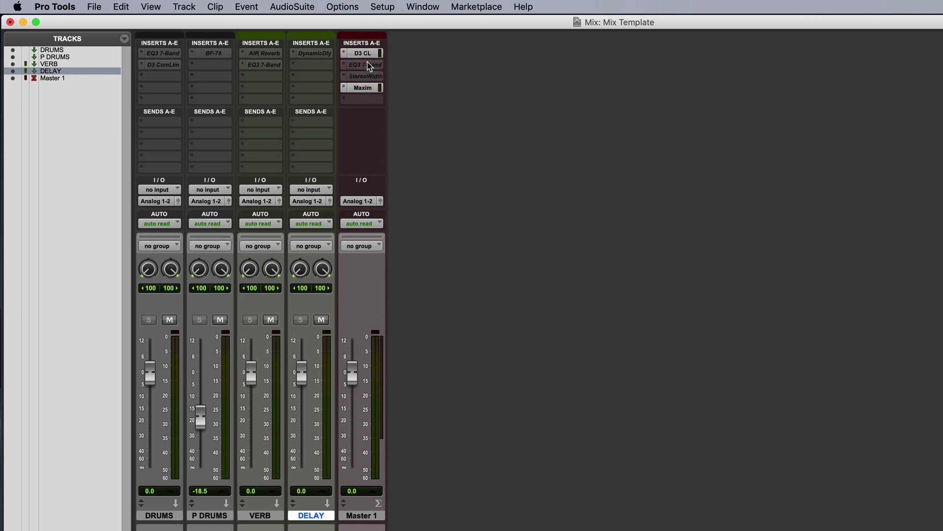